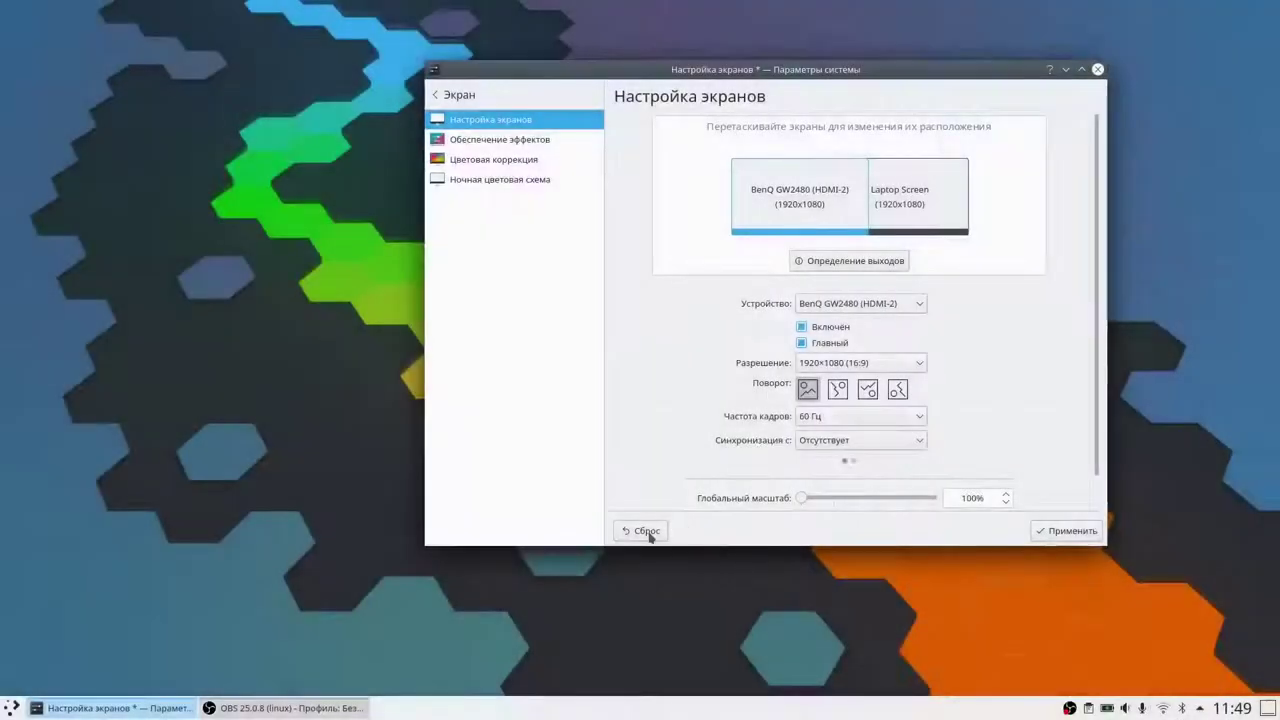
Discard the pending screen configuration changes and examine the rendering backend and VSync options of the desktop effects
{"action": "left_click", "coordinate": [646, 531]}
{"action": "left_click", "coordinate": [477, 141]}
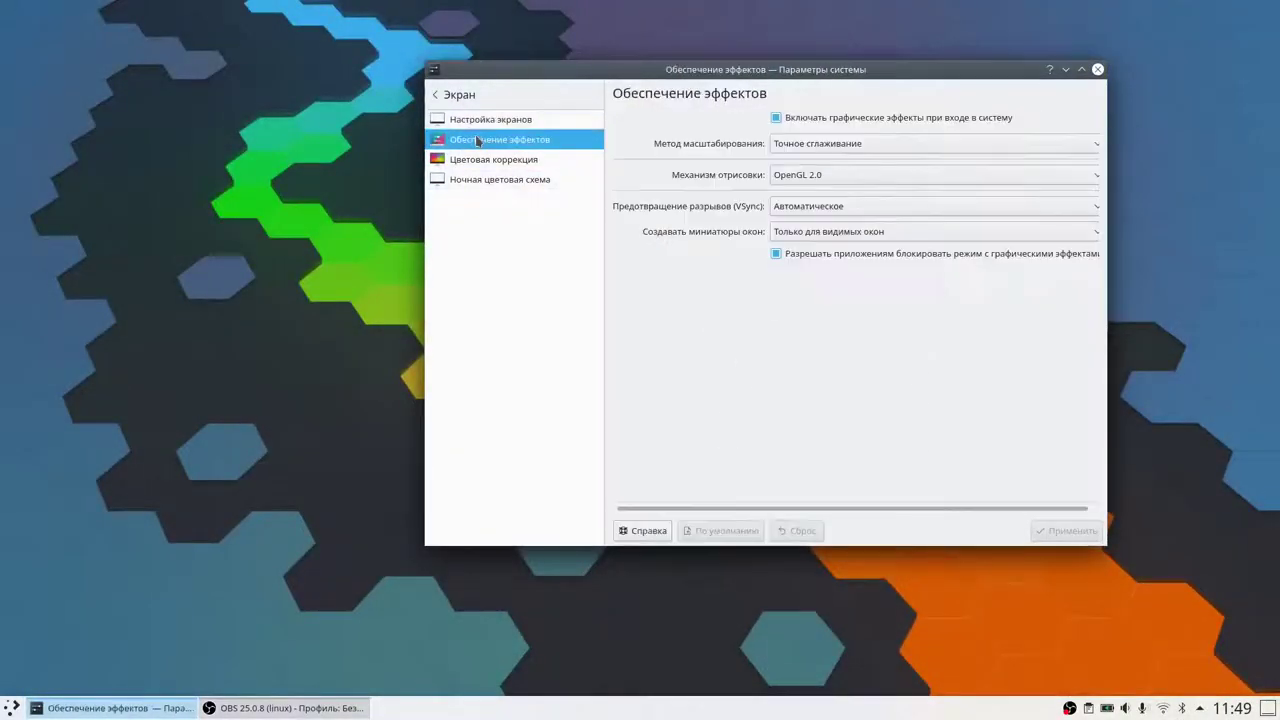
{"action": "left_click", "coordinate": [828, 178]}
{"action": "left_click", "coordinate": [829, 177]}
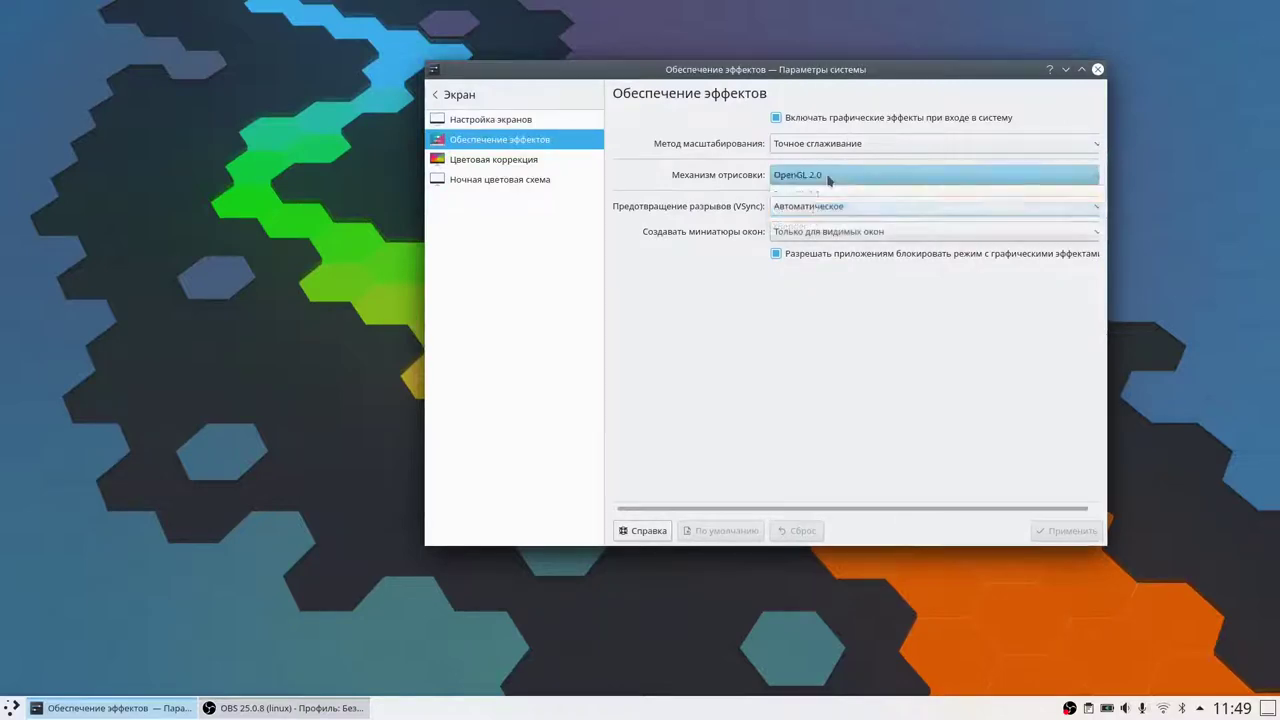
{"action": "left_click", "coordinate": [818, 208]}
{"action": "left_click", "coordinate": [818, 208]}
Look through the global keyboard shortcuts and the power management entry, and close the system settings
{"action": "left_click", "coordinate": [452, 94]}
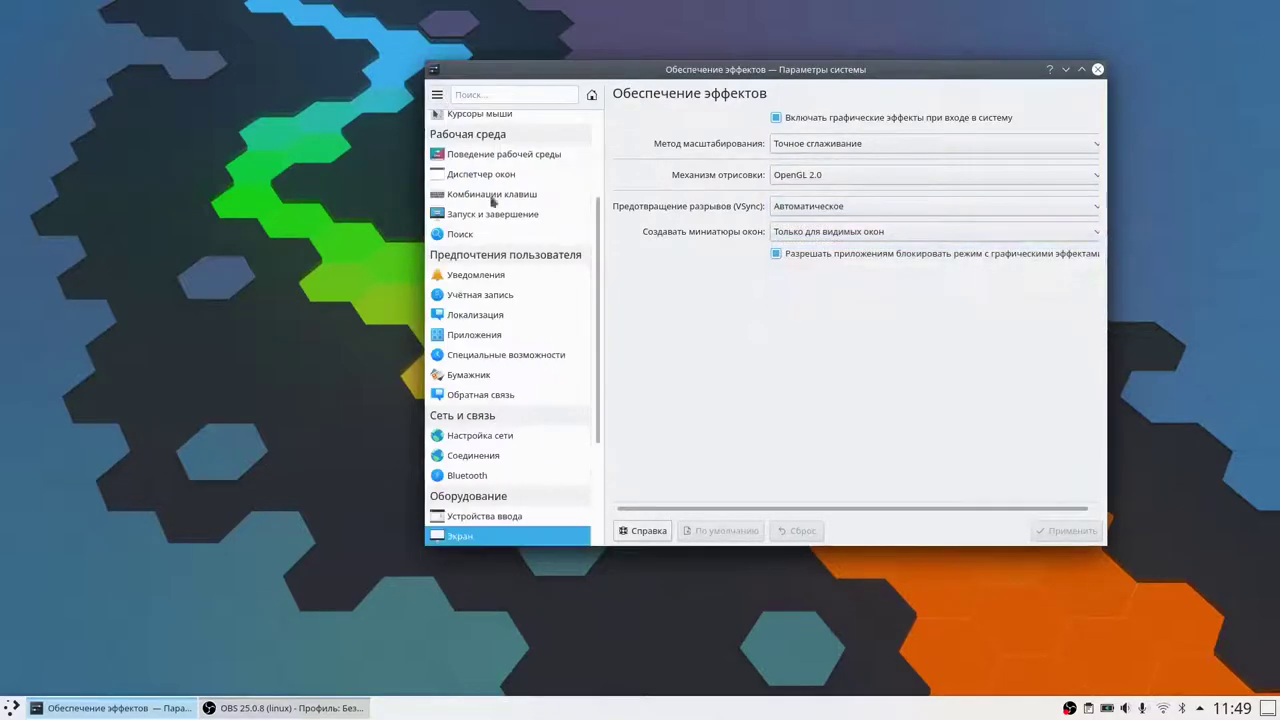
{"action": "left_click", "coordinate": [490, 198]}
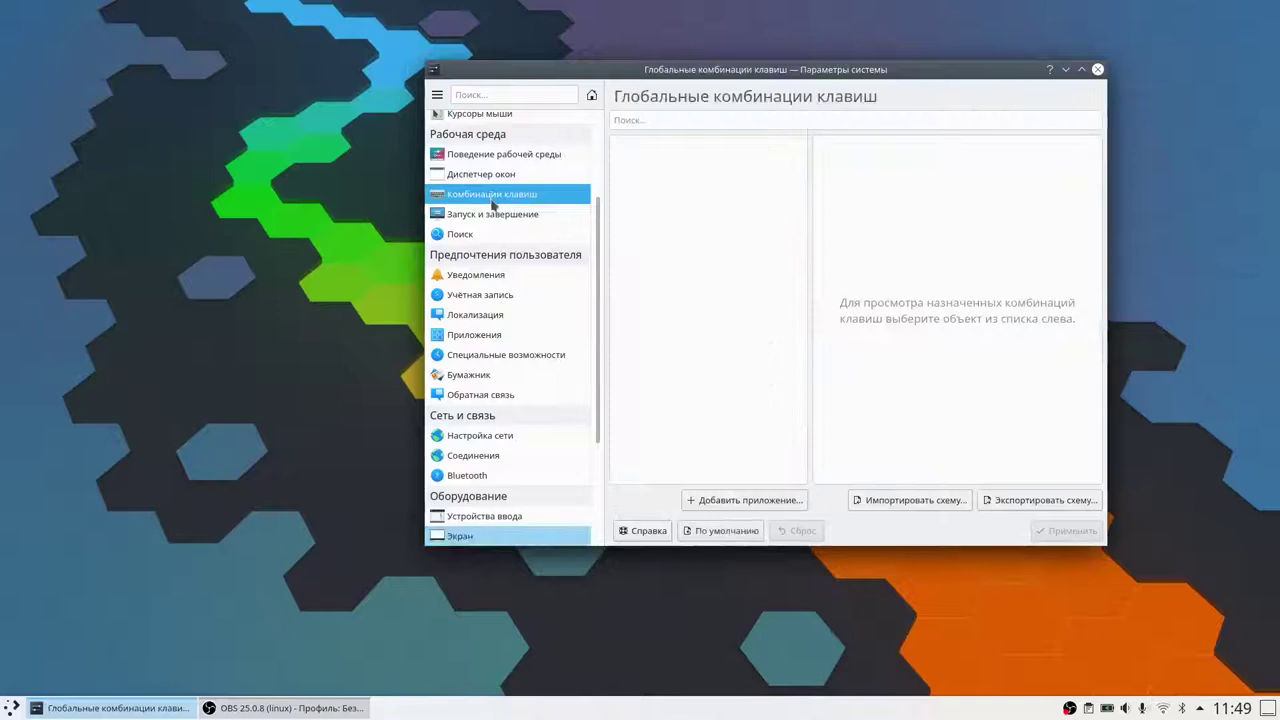
{"action": "scroll", "coordinate": [729, 280], "scroll_direction": "down", "scroll_amount": 2}
{"action": "scroll", "coordinate": [729, 280], "scroll_direction": "up", "scroll_amount": 2}
{"action": "left_click", "coordinate": [445, 94]}
{"action": "scroll", "coordinate": [490, 400], "scroll_direction": "down", "scroll_amount": 10}
{"action": "left_click", "coordinate": [503, 405]}
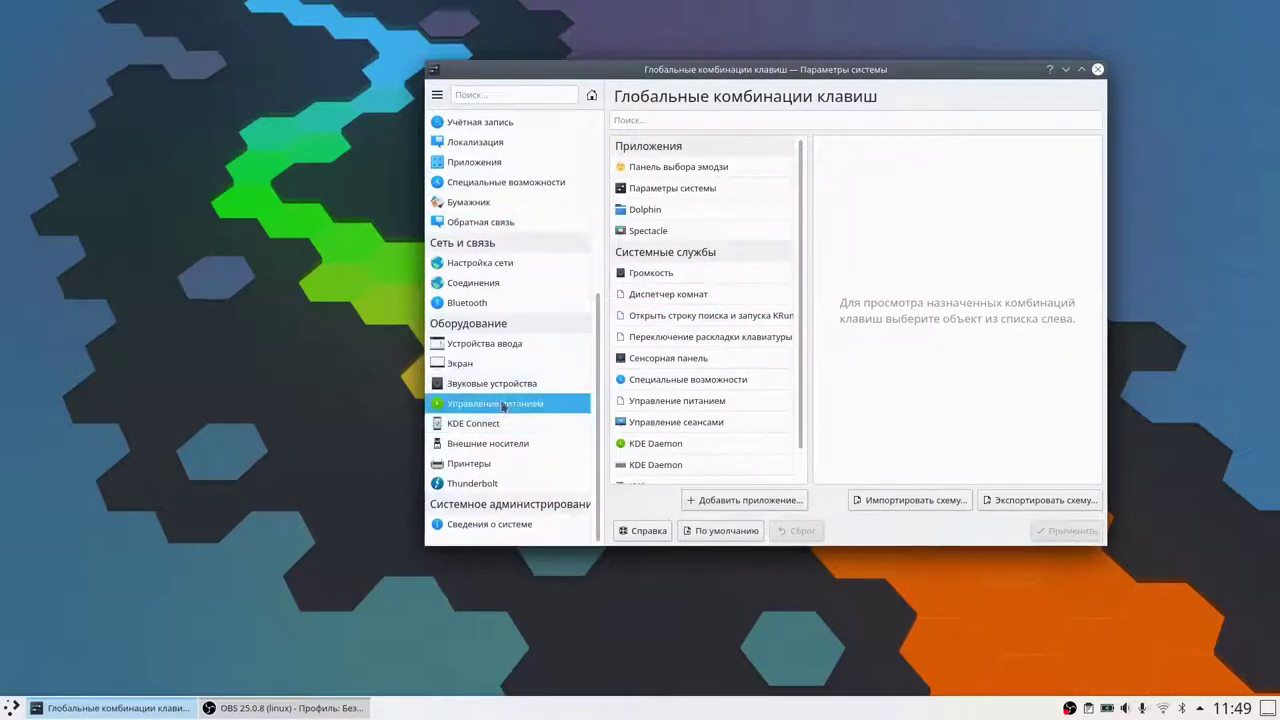
{"action": "left_click", "coordinate": [1098, 69]}
Launch Firefox and open YouTube from the top sites
{"action": "left_click", "coordinate": [14, 708]}
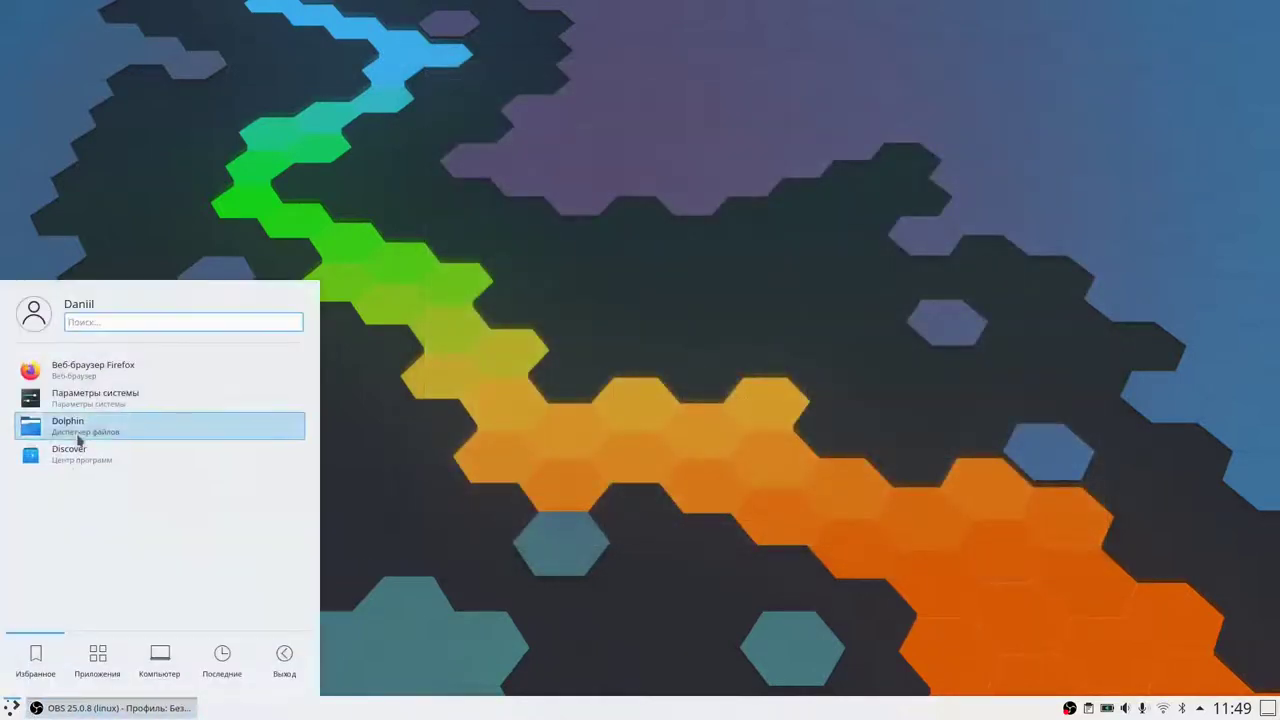
{"action": "left_click", "coordinate": [86, 385]}
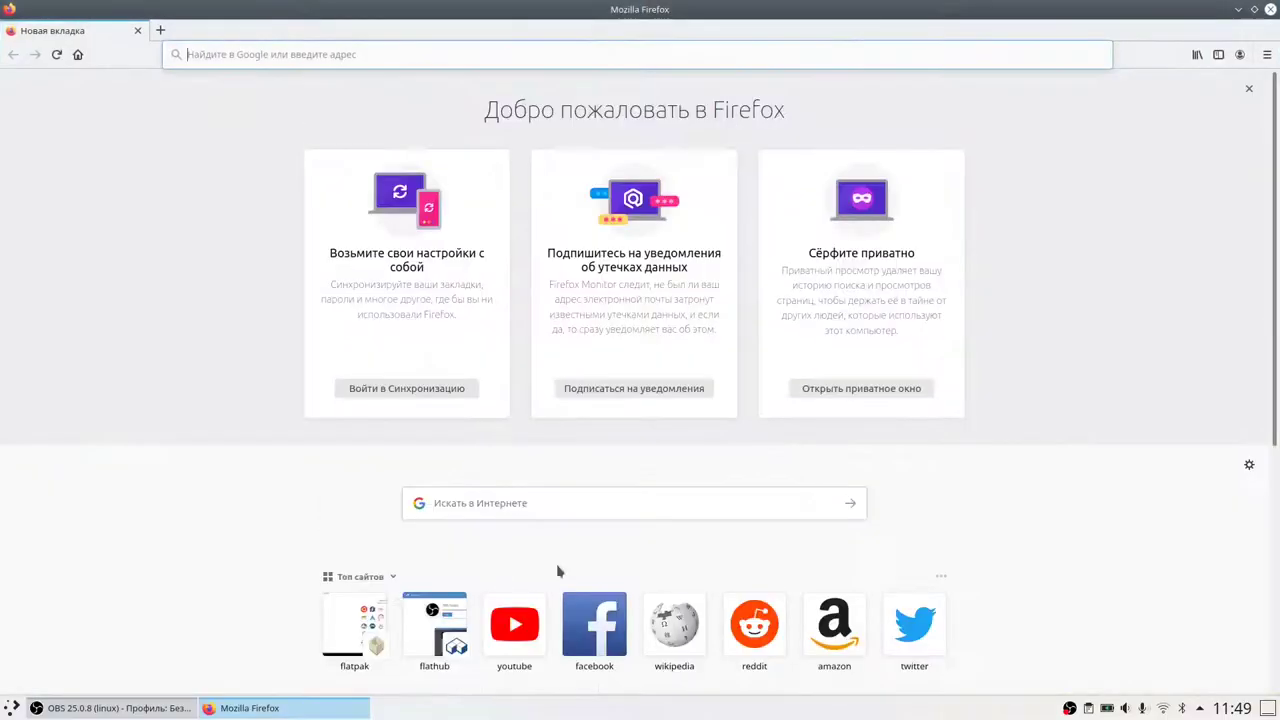
{"action": "left_click", "coordinate": [524, 629]}
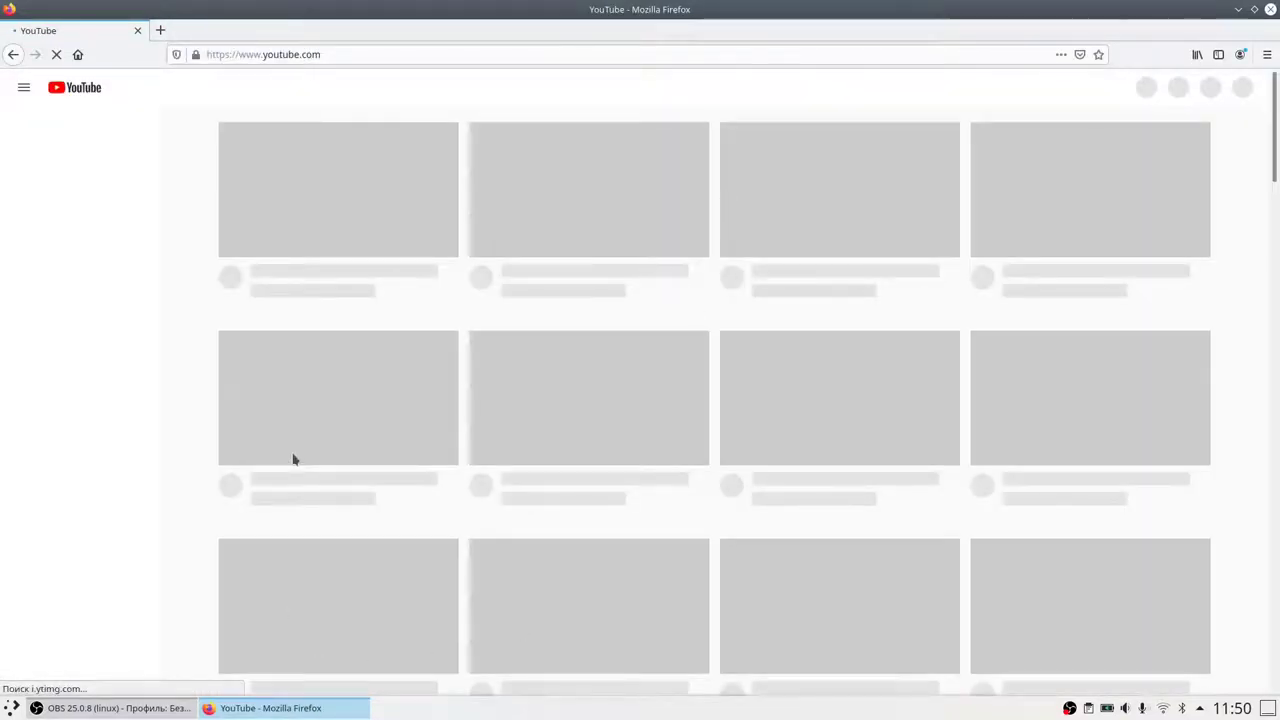
Run htop in a new Konsole terminal window
{"action": "key", "text": "ctrl+alt+t"}
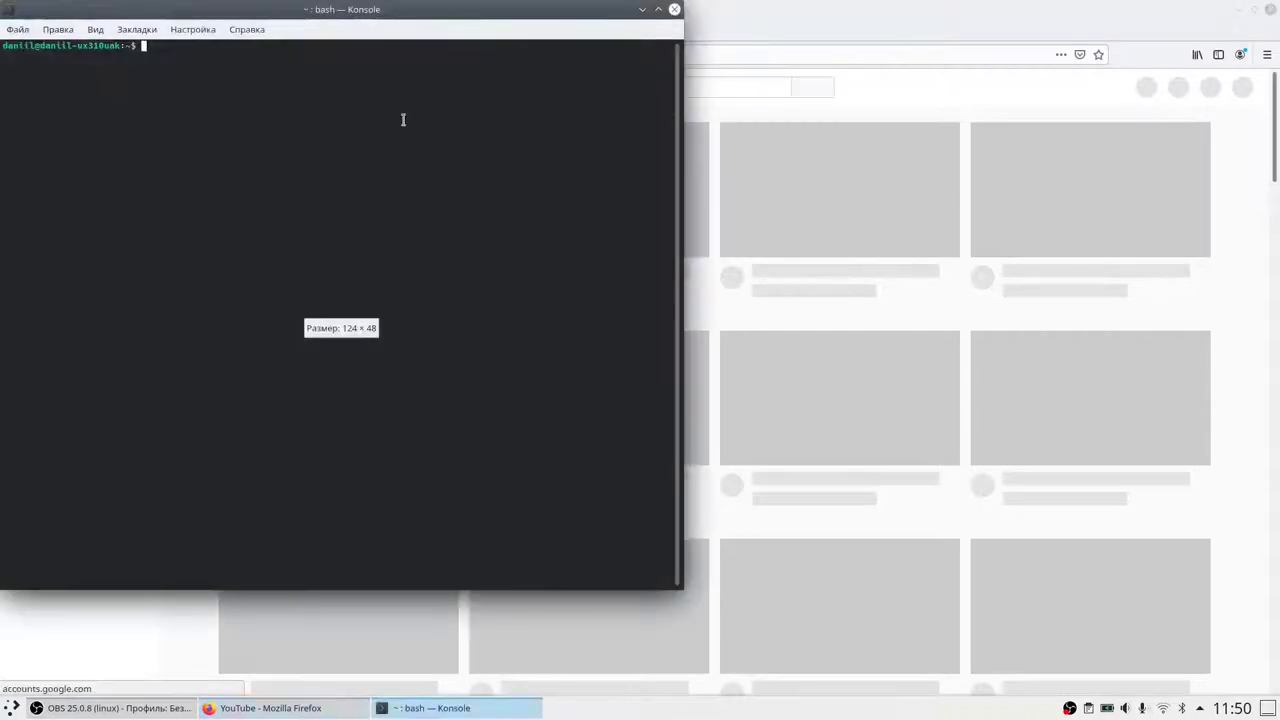
{"action": "type", "text": "htop"}
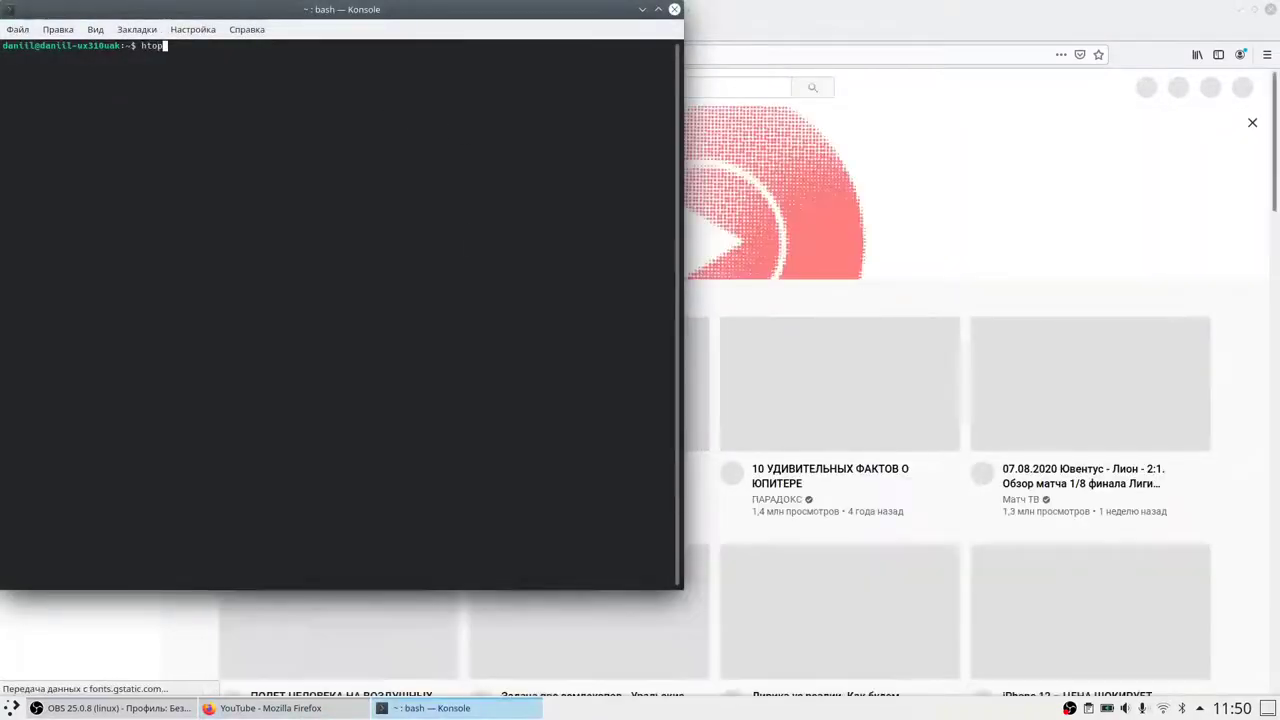
{"action": "key", "text": "Return"}
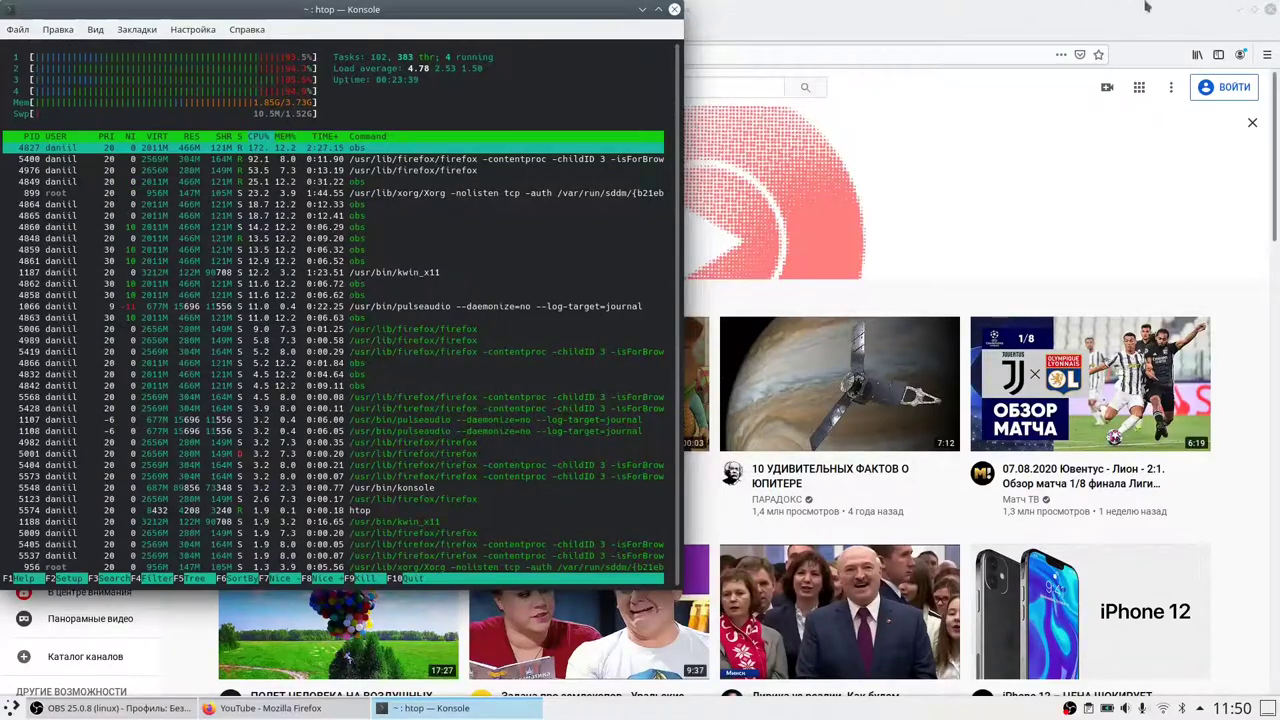
Close Firefox and move the htop terminal window to the middle of the desktop
{"action": "left_click", "coordinate": [1270, 9]}
{"action": "left_click_drag", "start_coordinate": [547, 20], "coordinate": [795, 91]}
Open the Dolphin file manager in a maximized window and go to the Изображения folder
{"action": "left_click", "coordinate": [10, 708]}
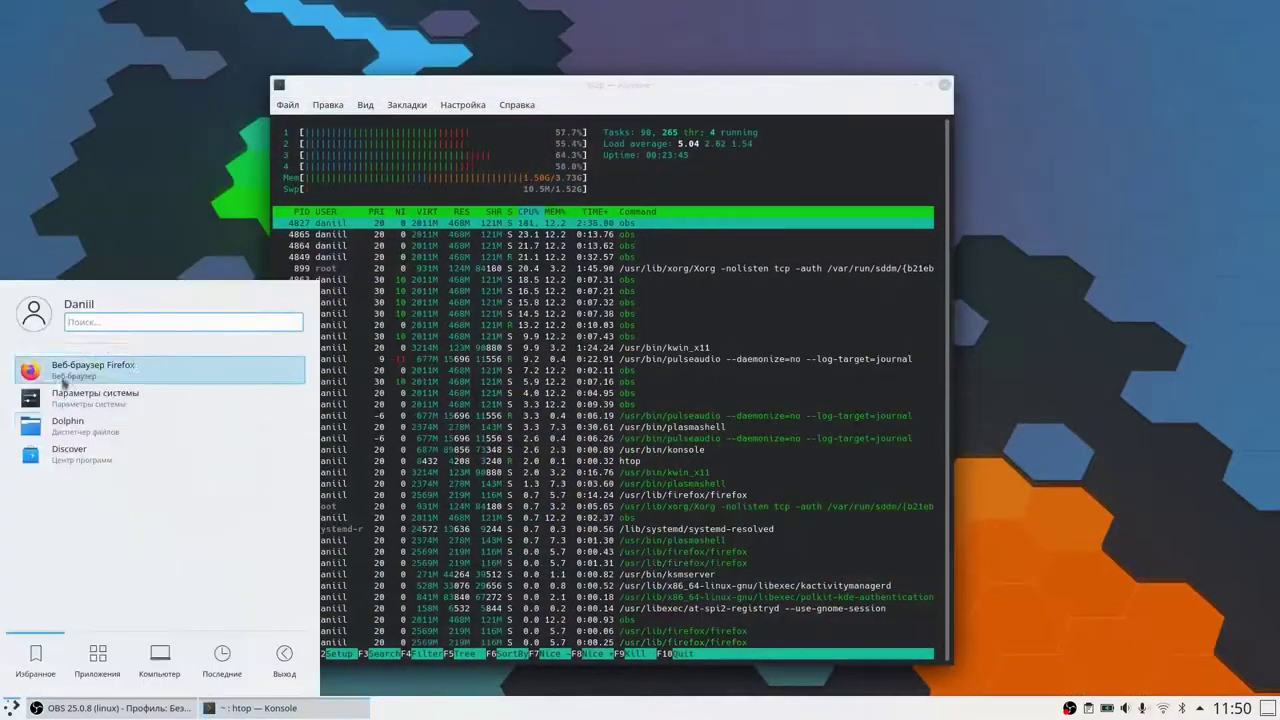
{"action": "left_click", "coordinate": [62, 432]}
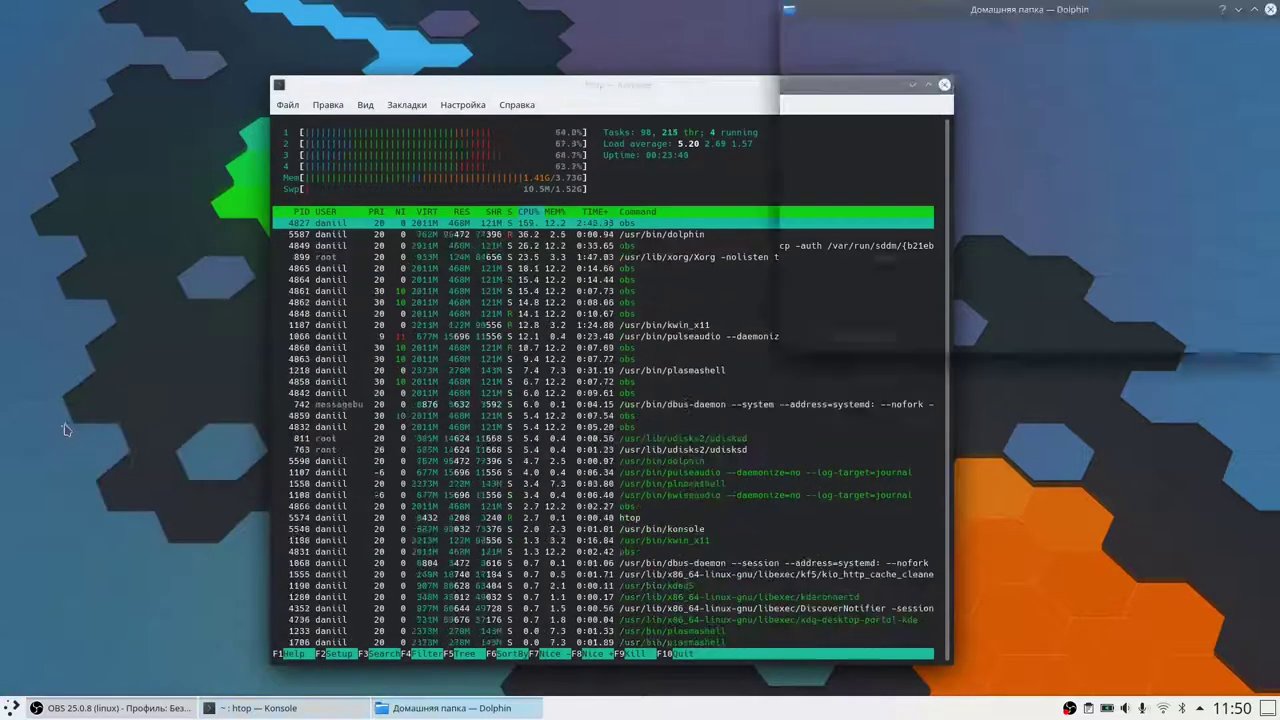
{"action": "left_click_drag", "start_coordinate": [705, 75], "coordinate": [440, 155]}
{"action": "double_click", "coordinate": [445, 108]}
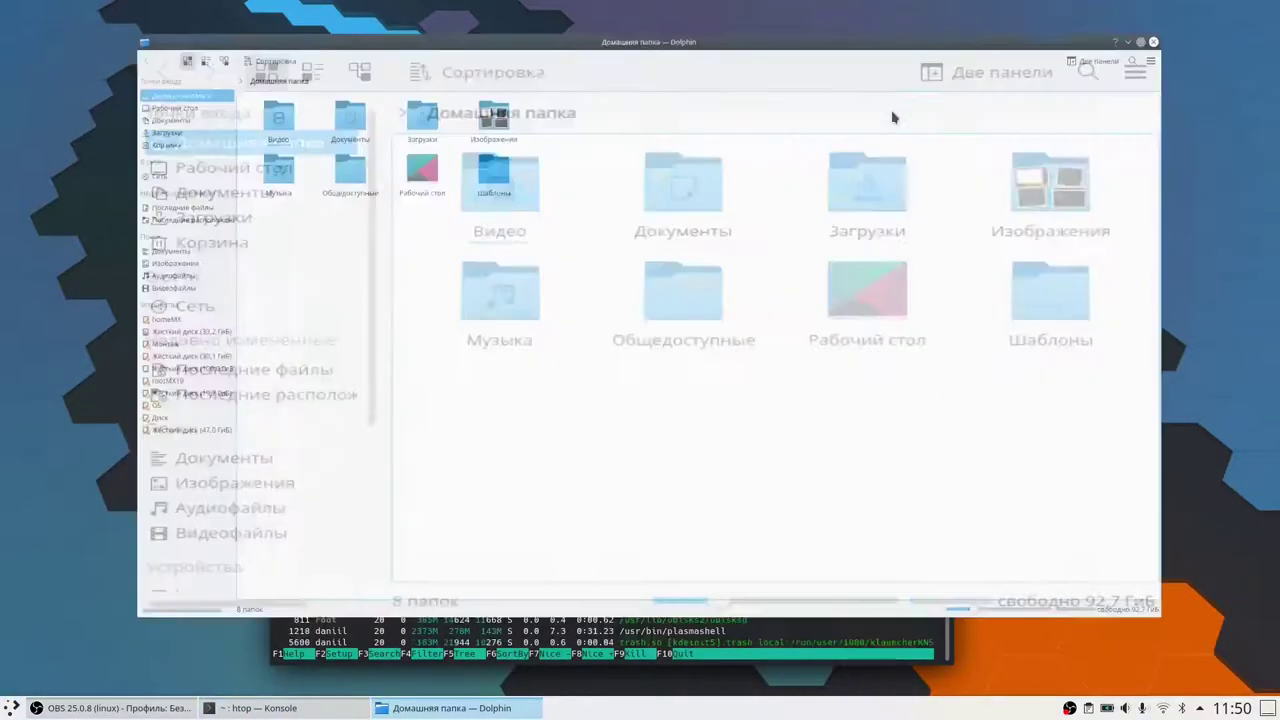
{"action": "left_click", "coordinate": [400, 120]}
View the screenshots full screen in Gwenview, starting with Screenshot_20200818_110557.jpg, and close the viewer
{"action": "double_click", "coordinate": [162, 108]}
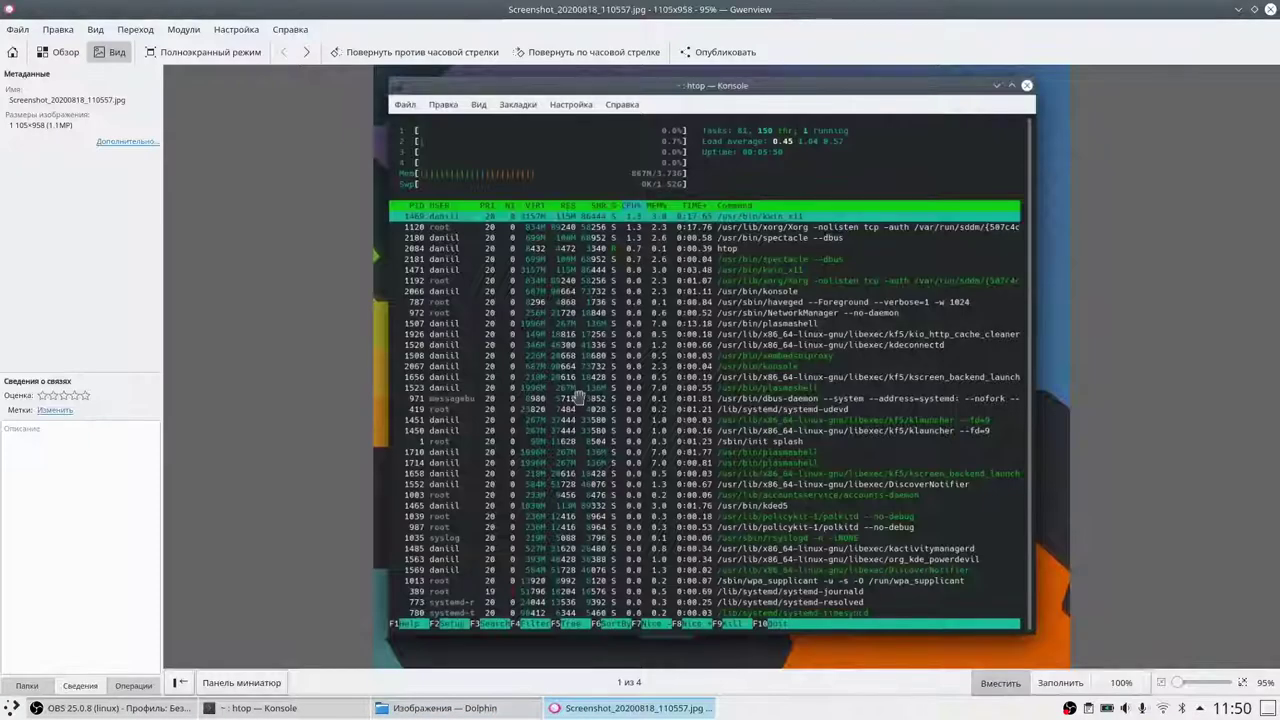
{"action": "double_click", "coordinate": [578, 399]}
{"action": "key", "text": "Right"}
{"action": "key", "text": "Right"}
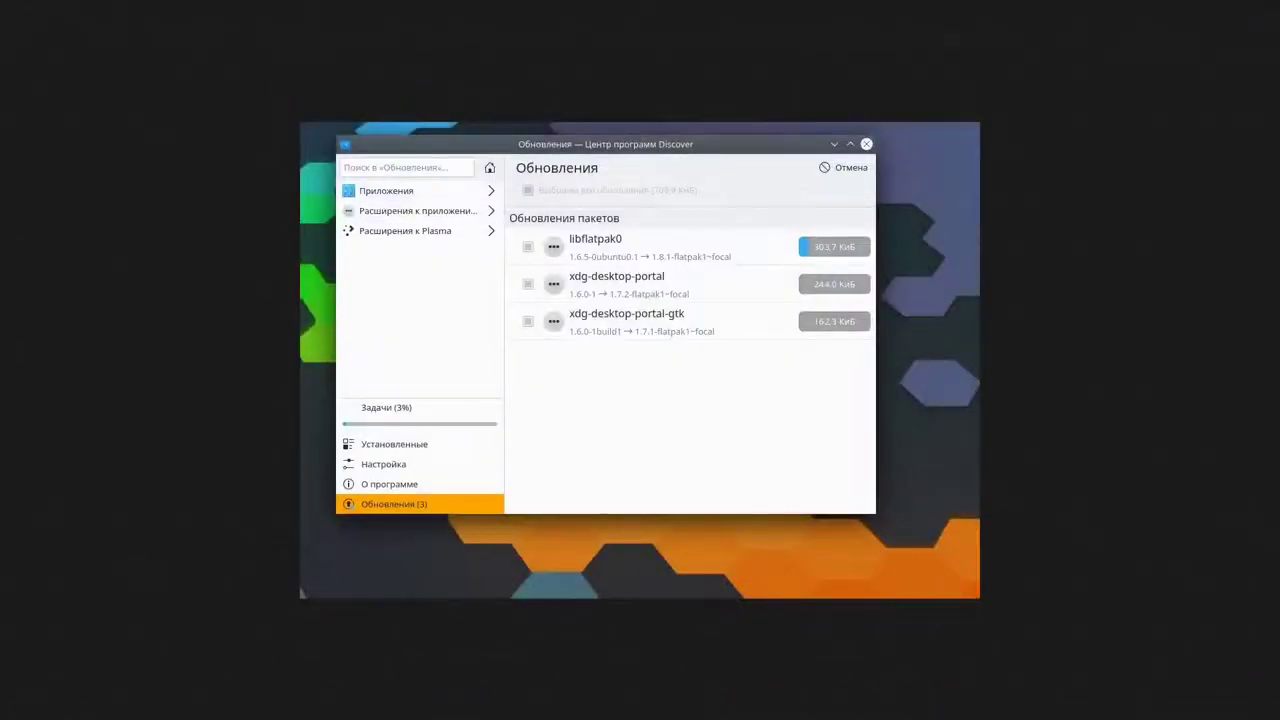
{"action": "key", "text": "Right"}
{"action": "key", "text": "Left"}
{"action": "key", "text": "Escape"}
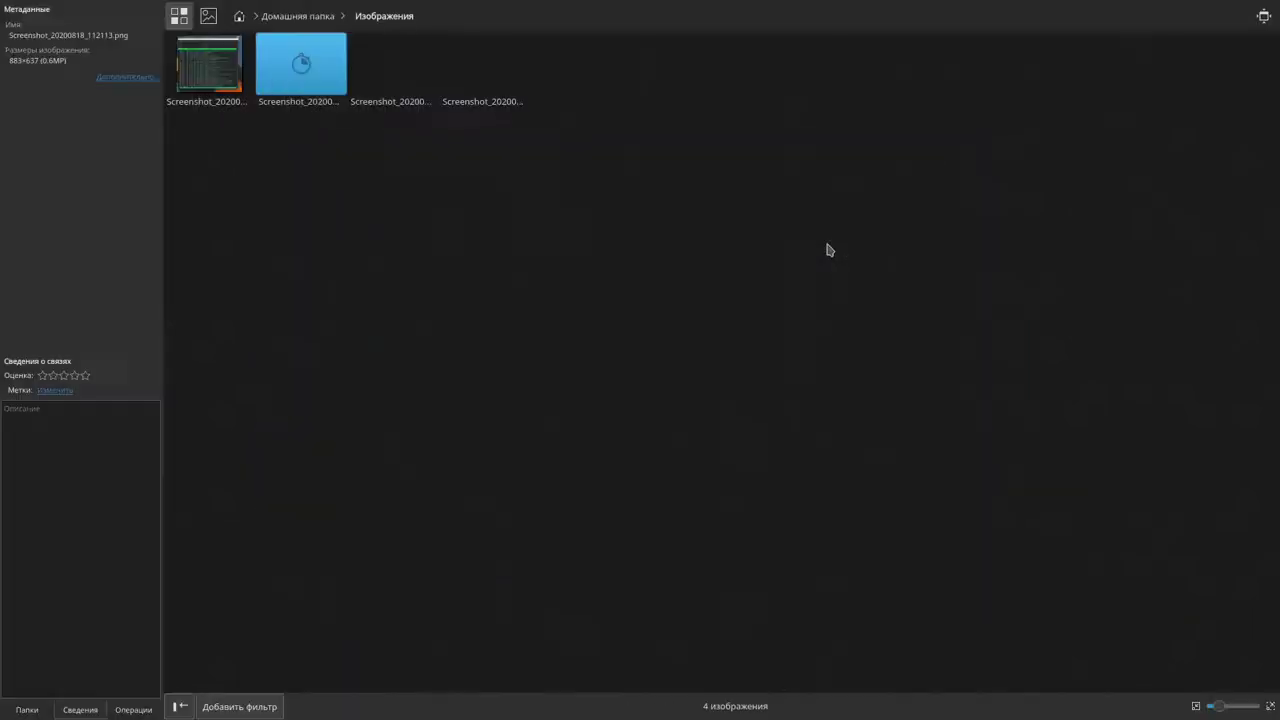
{"action": "left_click", "coordinate": [1264, 16]}
{"action": "left_click", "coordinate": [1270, 9]}
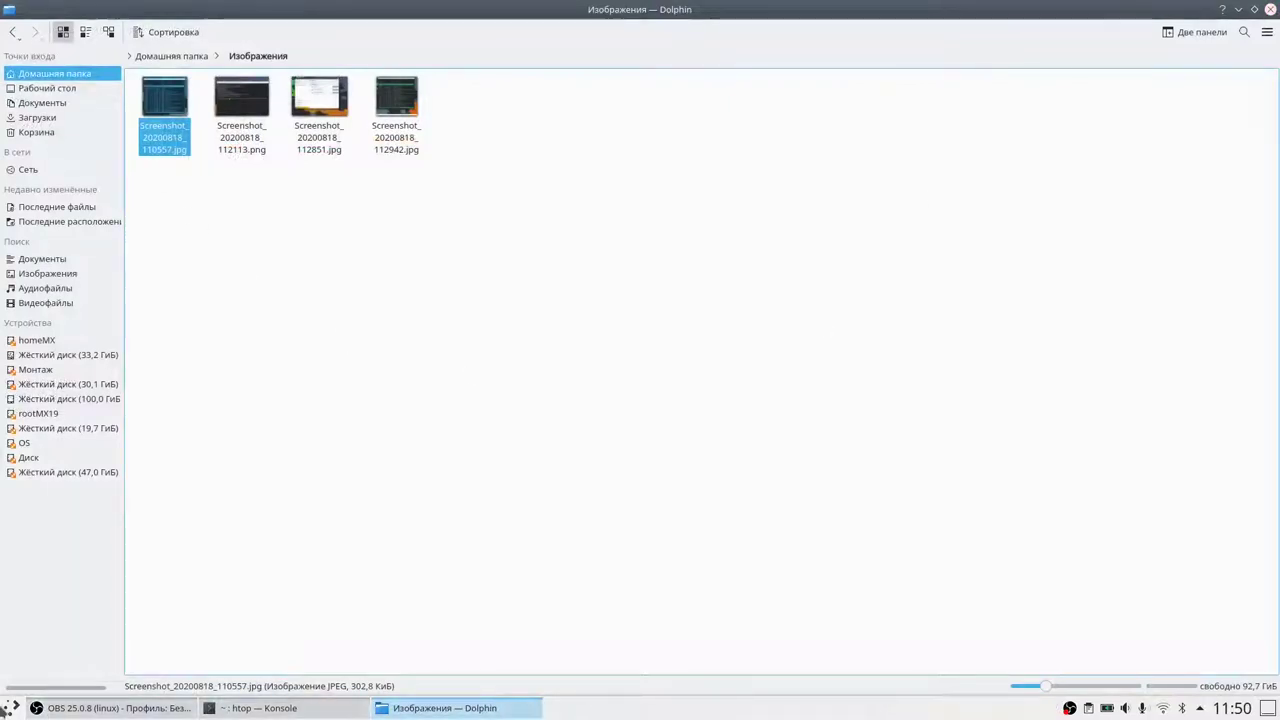
Apply the dark Breeze color scheme (Breeze, тёмный вариант) in the system settings
{"action": "left_click", "coordinate": [8, 708]}
{"action": "left_click", "coordinate": [94, 410]}
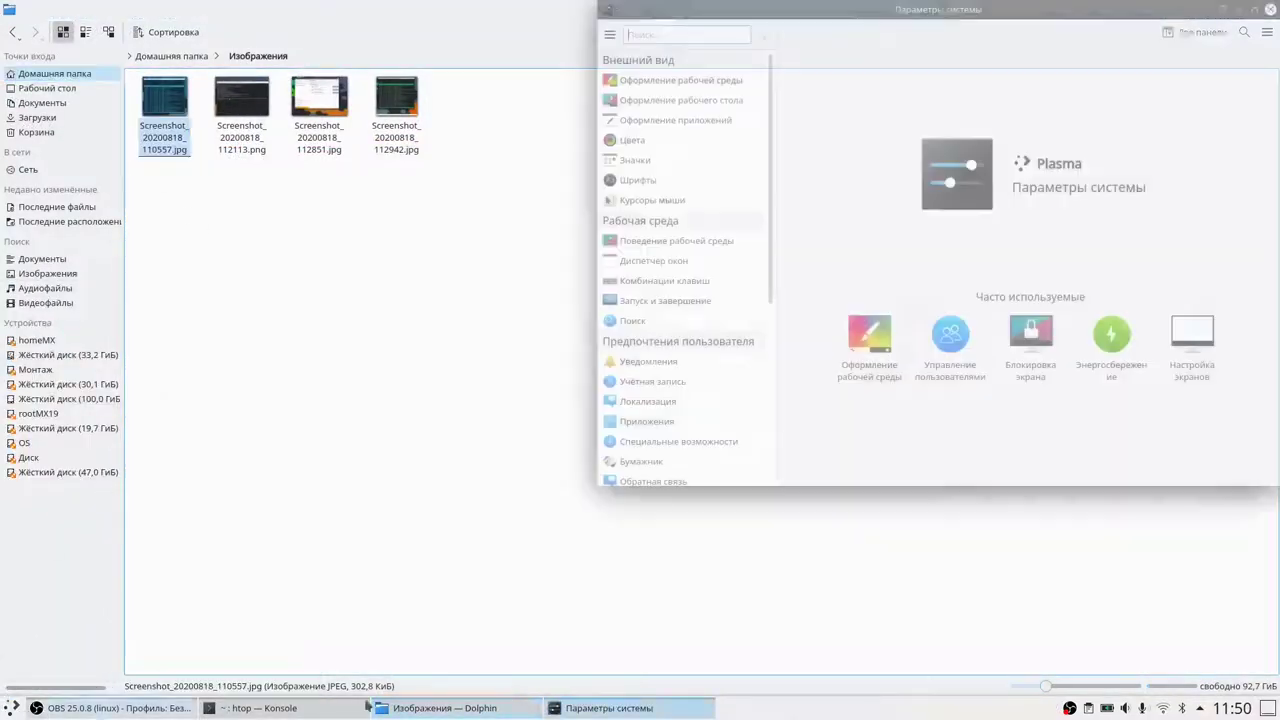
{"action": "left_click", "coordinate": [653, 140]}
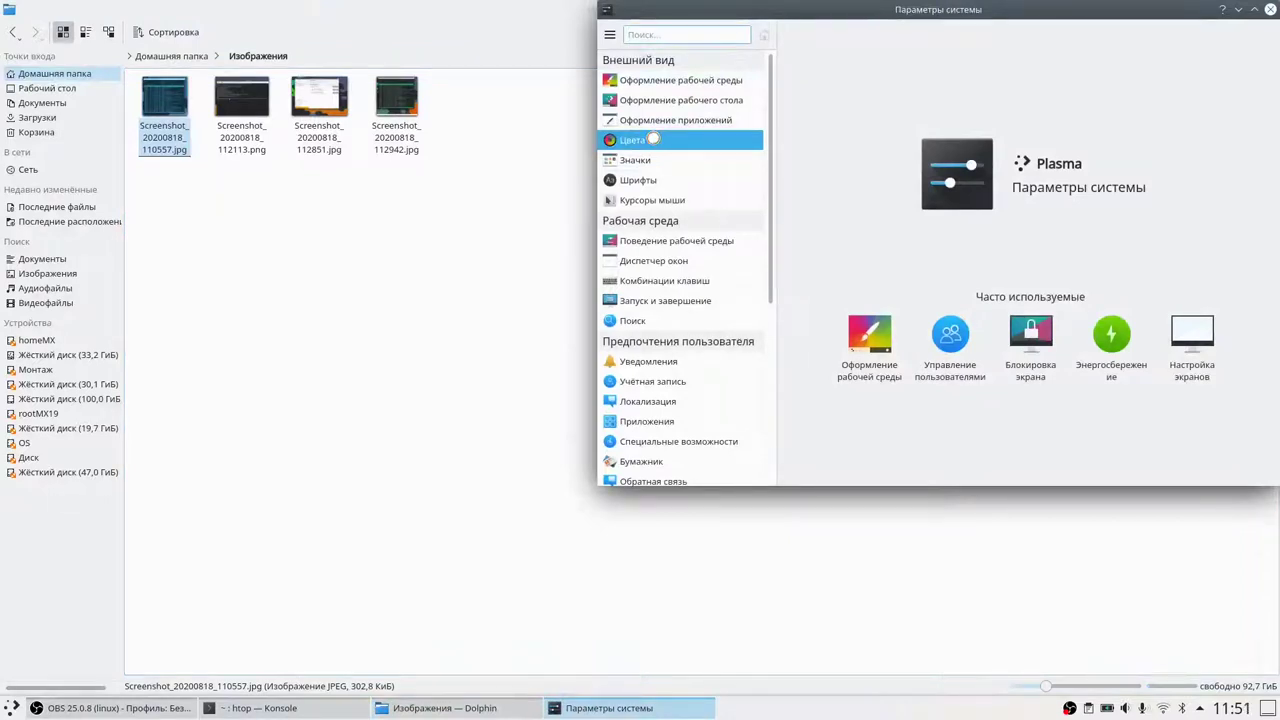
{"action": "scroll", "coordinate": [906, 290], "scroll_direction": "down", "scroll_amount": 2}
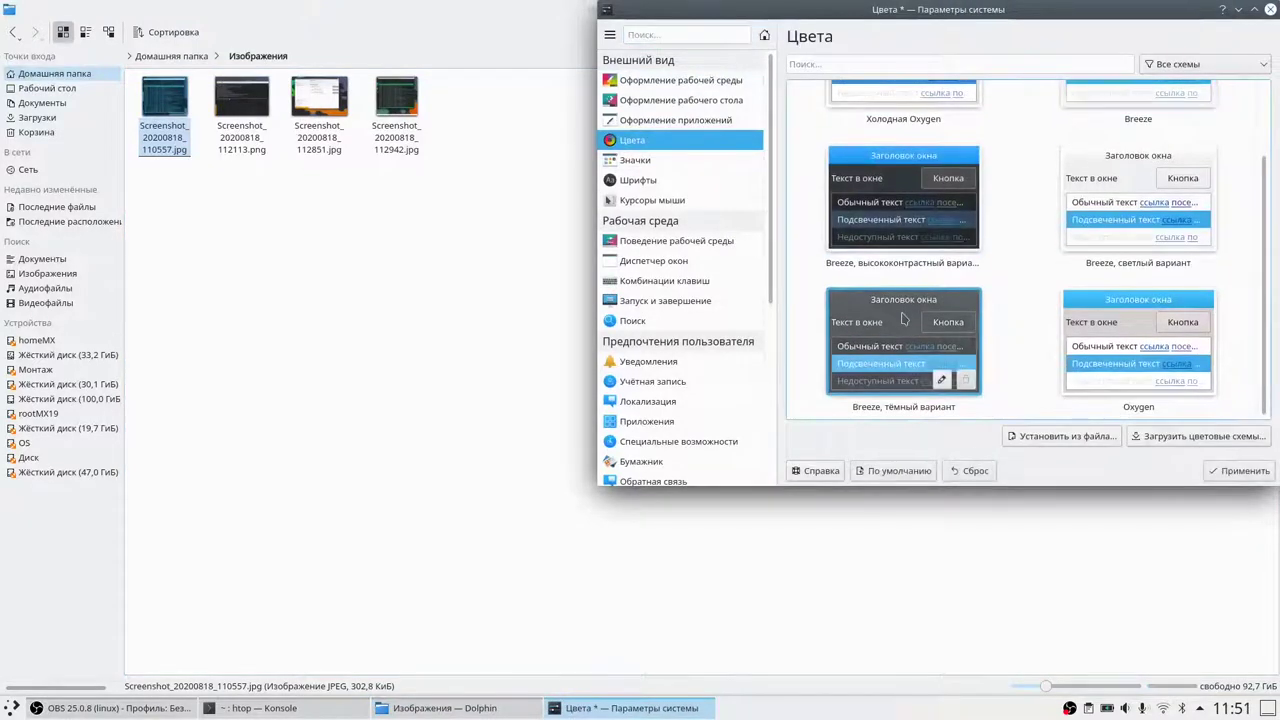
{"action": "left_click", "coordinate": [1222, 474]}
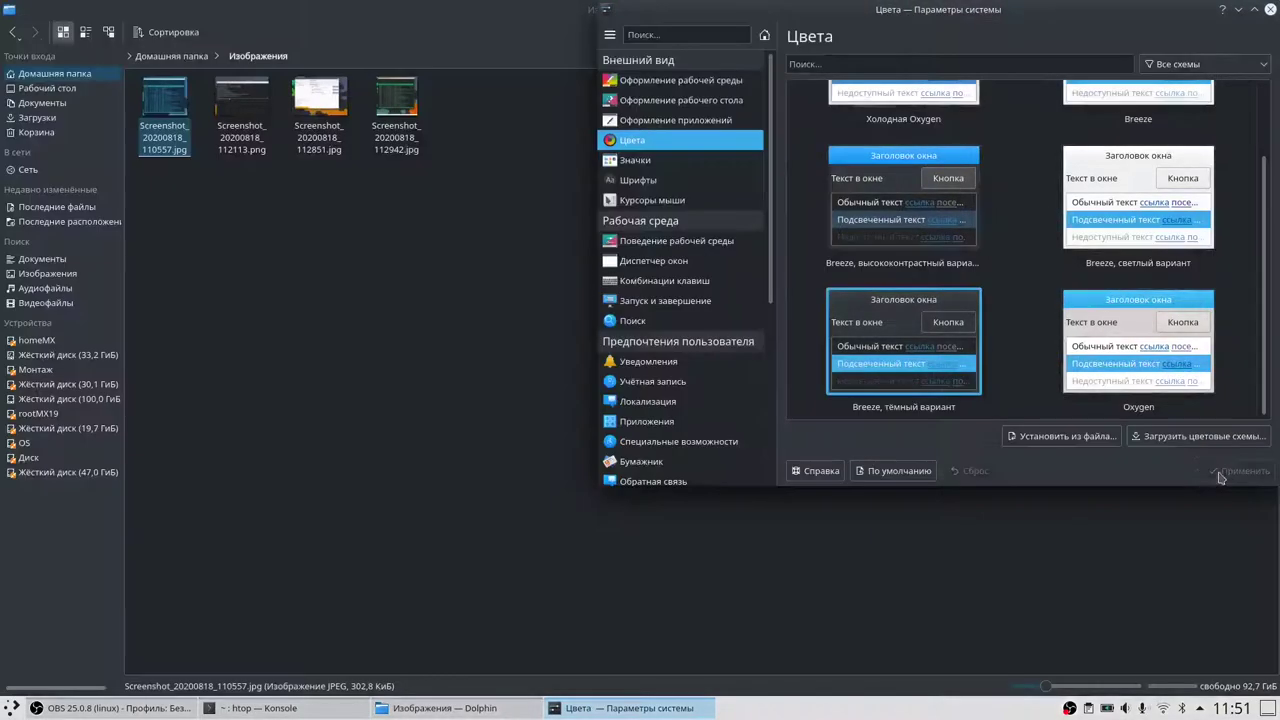
Look through the available workspace themes, desktop styles and mouse cursor sets, and close the system settings
{"action": "left_click", "coordinate": [660, 86]}
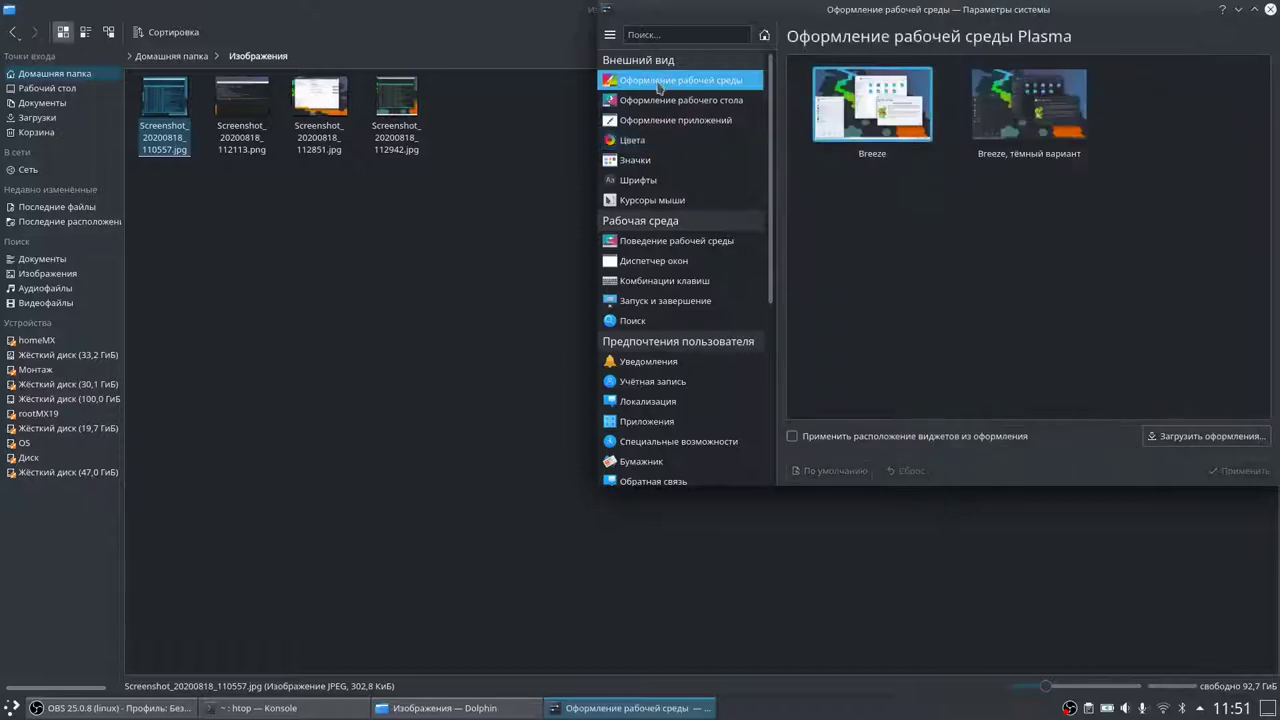
{"action": "left_click", "coordinate": [665, 102]}
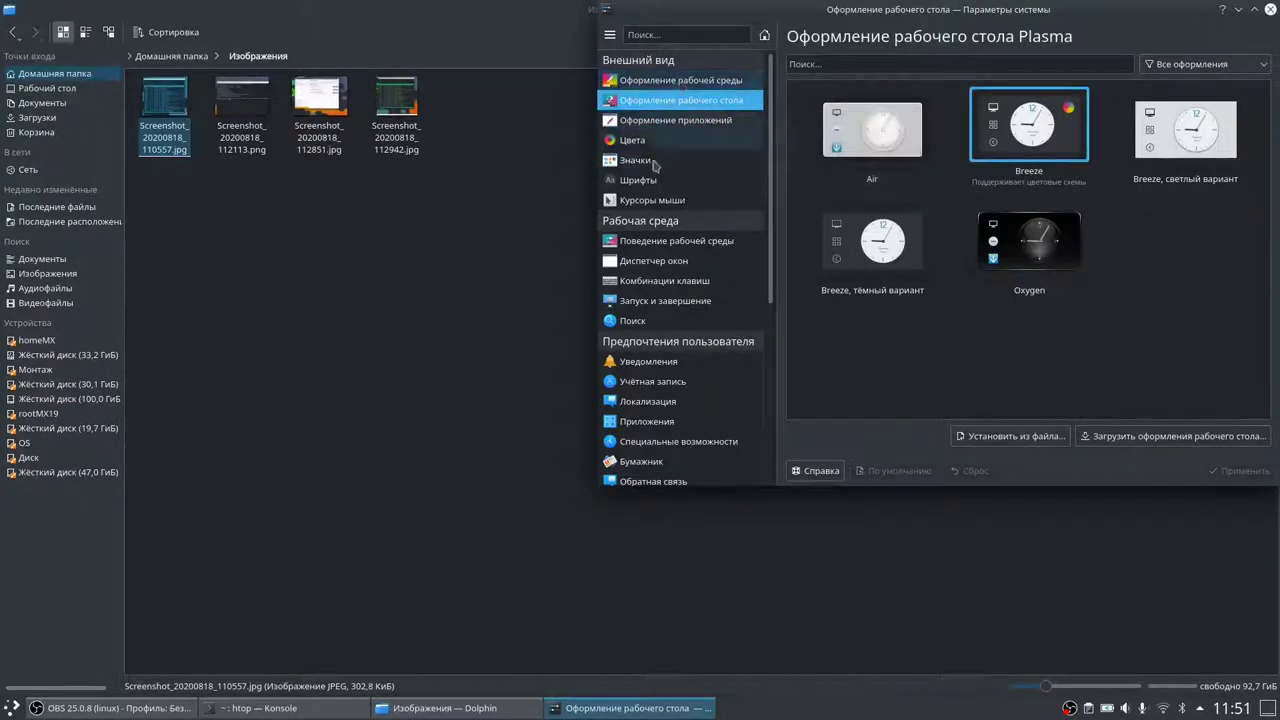
{"action": "left_click", "coordinate": [658, 204]}
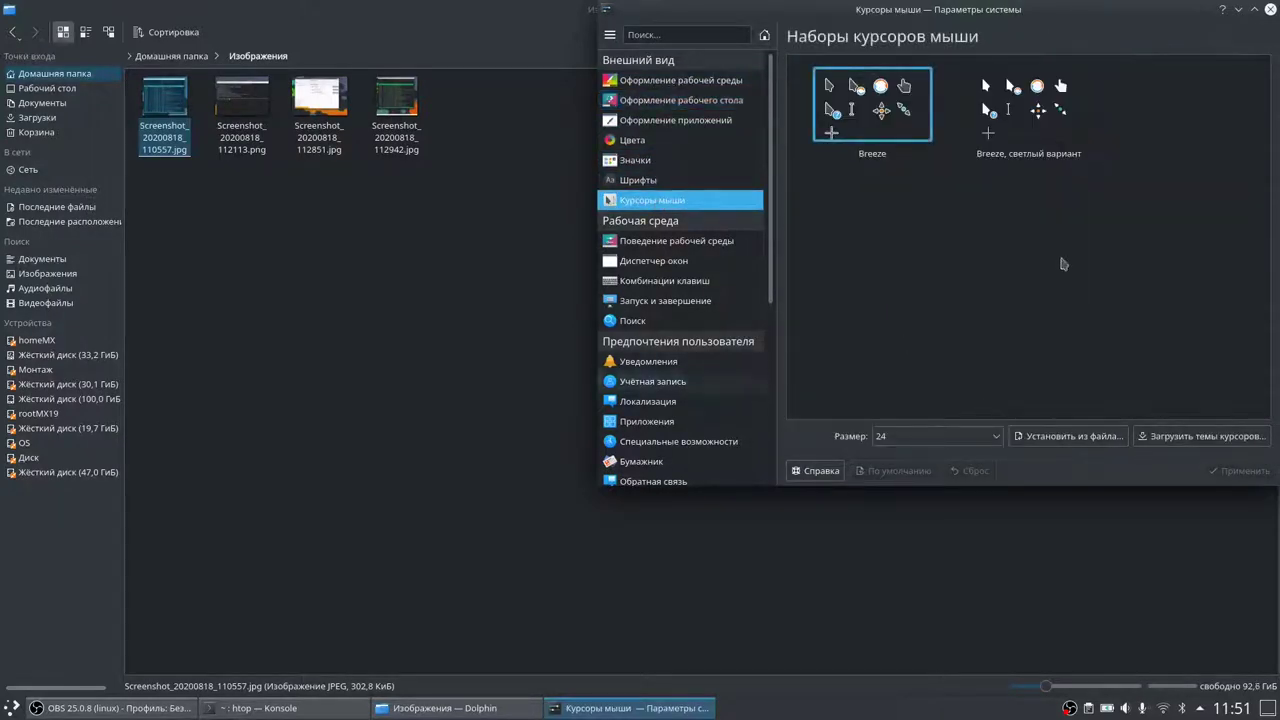
{"action": "left_click", "coordinate": [1270, 10]}
Minimize the file manager and terminal windows and open the desktop wallpaper settings in the middle of the screen
{"action": "left_click", "coordinate": [1237, 9]}
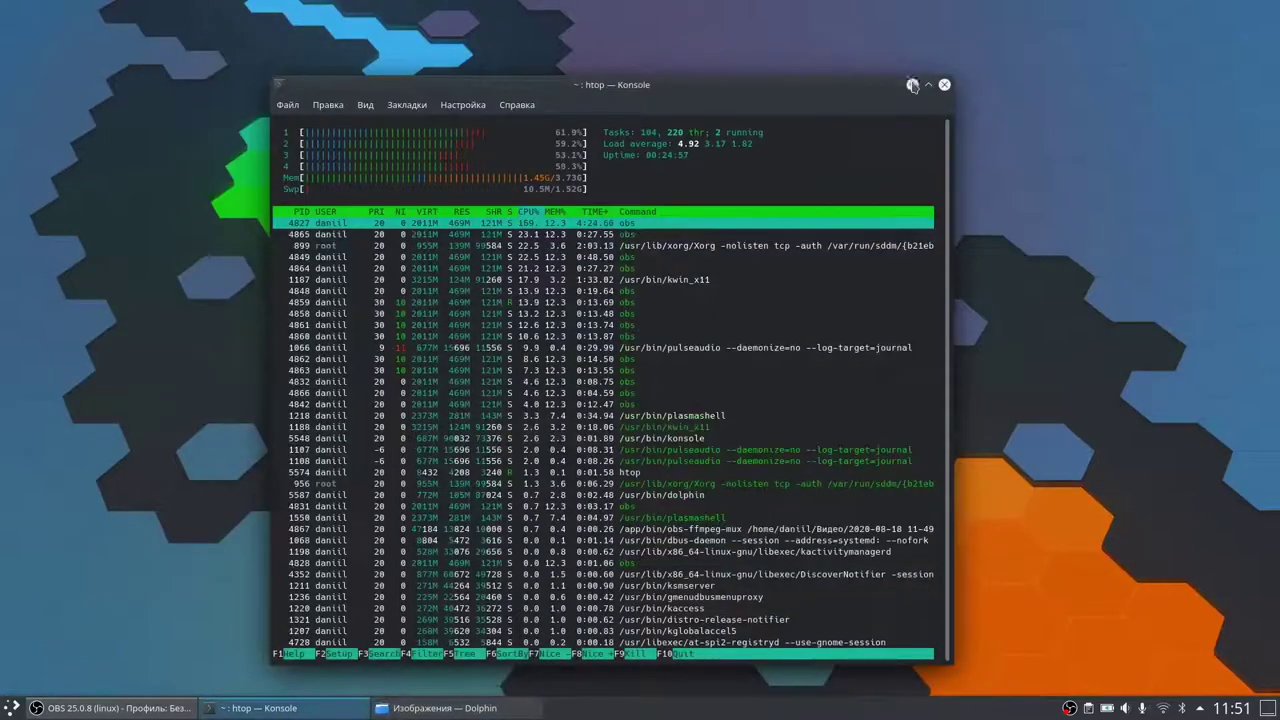
{"action": "left_click", "coordinate": [912, 85]}
{"action": "right_click", "coordinate": [686, 212]}
{"action": "left_click", "coordinate": [743, 468]}
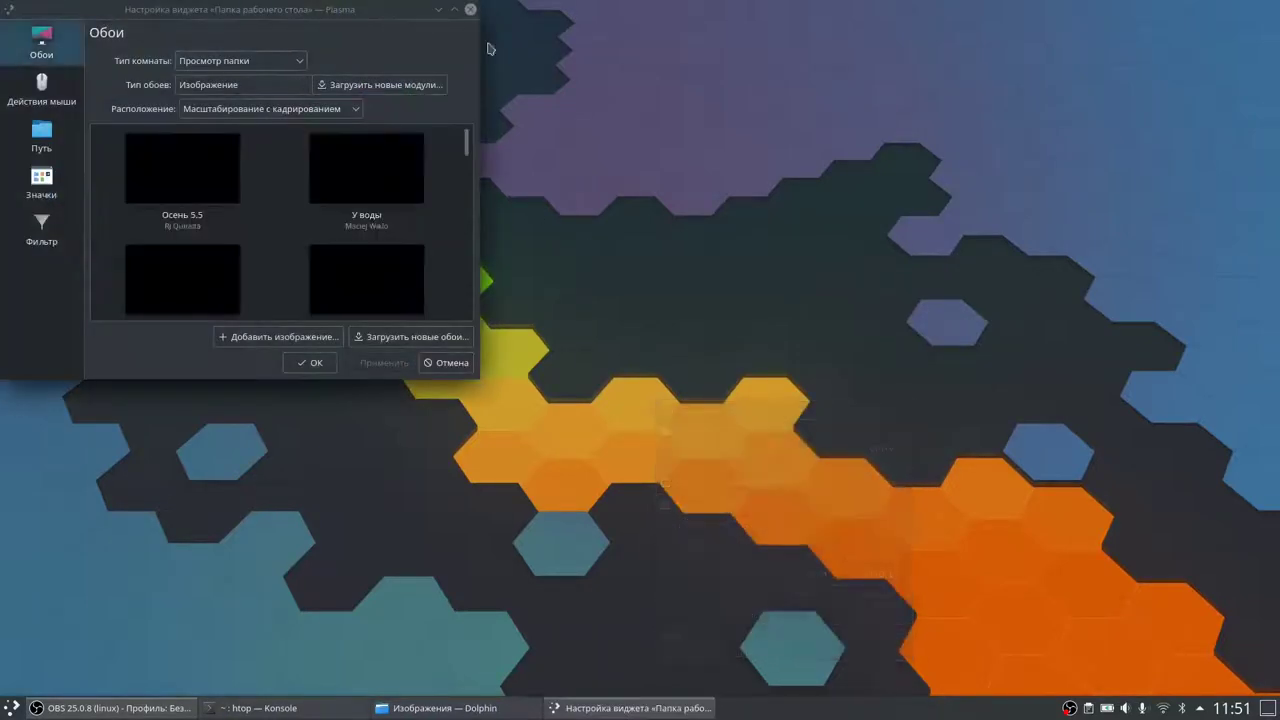
{"action": "left_click_drag", "start_coordinate": [409, 8], "coordinate": [654, 116]}
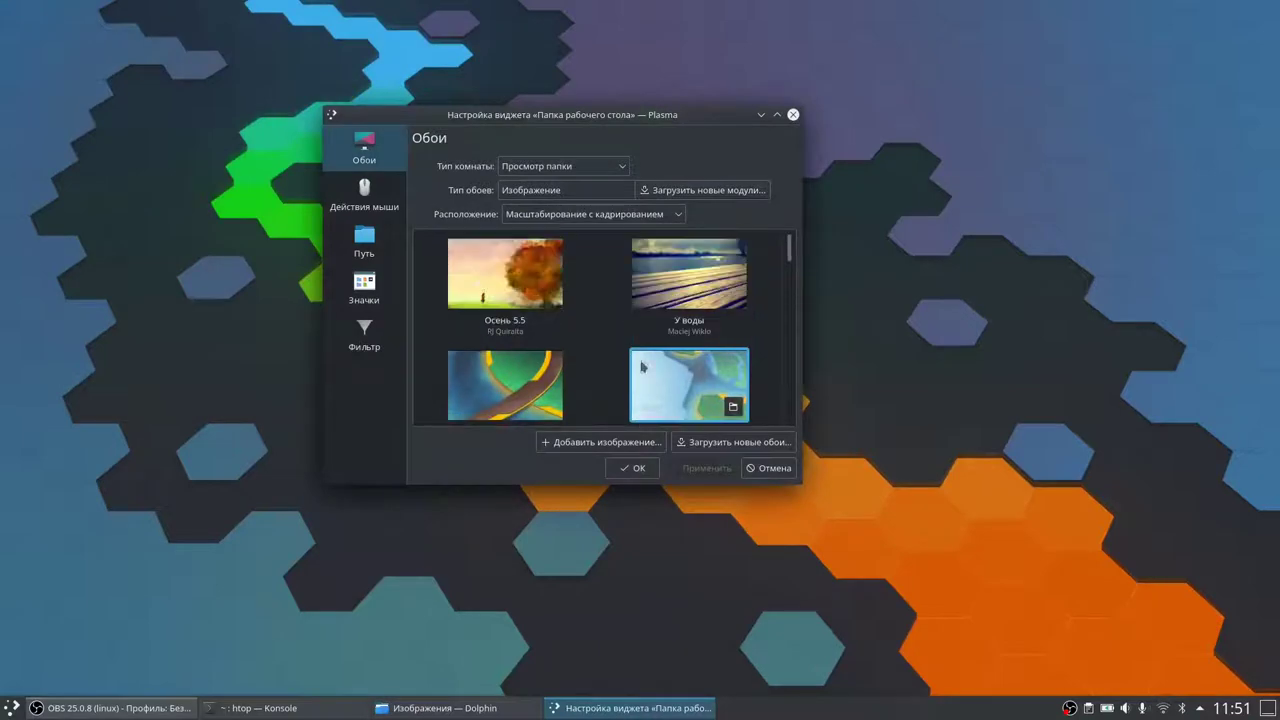
Try out the «У воды» wallpaper and the dark blue misty lake wallpaper on the desktop
{"action": "left_click", "coordinate": [690, 277]}
{"action": "left_click", "coordinate": [705, 467]}
{"action": "scroll", "coordinate": [578, 328], "scroll_direction": "down", "scroll_amount": 5}
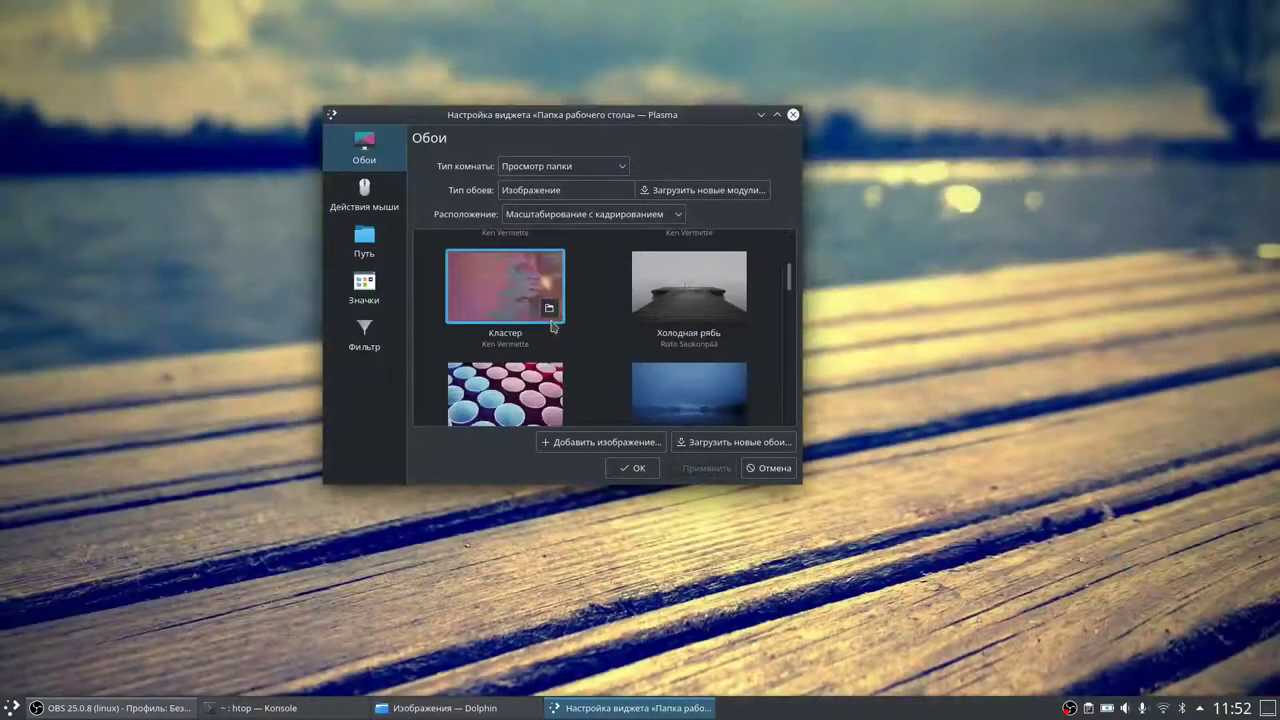
{"action": "left_click", "coordinate": [689, 338]}
{"action": "left_click_drag", "start_coordinate": [662, 121], "coordinate": [868, 168]}
Try out the «Тропа» forest wallpaper and view it on the cleared desktop
{"action": "scroll", "coordinate": [780, 400], "scroll_direction": "down", "scroll_amount": 2}
{"action": "scroll", "coordinate": [780, 400], "scroll_direction": "down", "scroll_amount": 10}
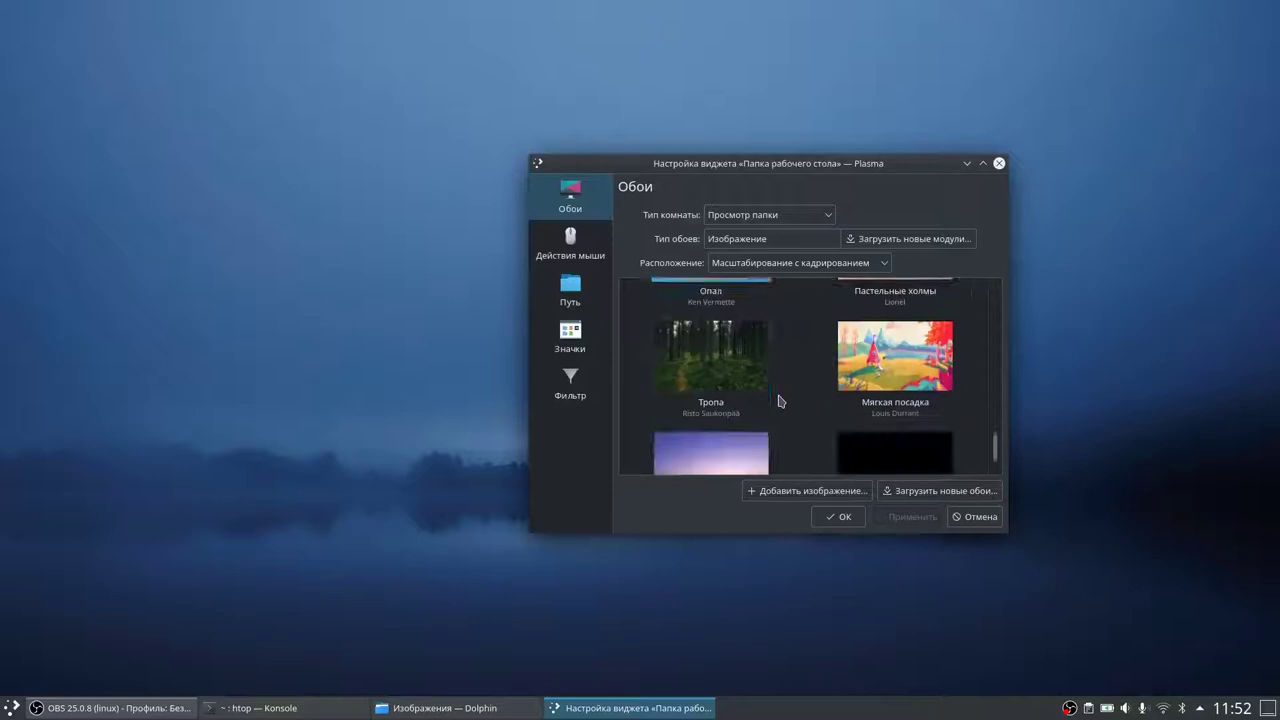
{"action": "left_click", "coordinate": [754, 369]}
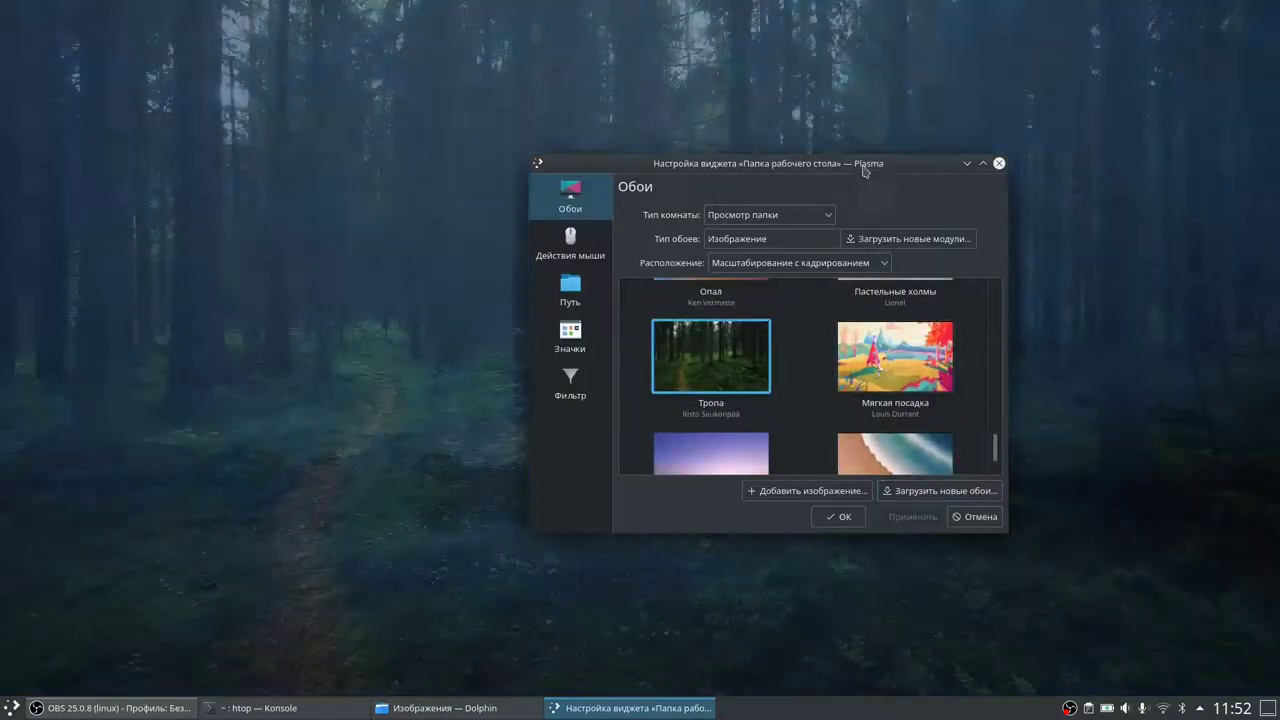
{"action": "left_click", "coordinate": [1268, 708]}
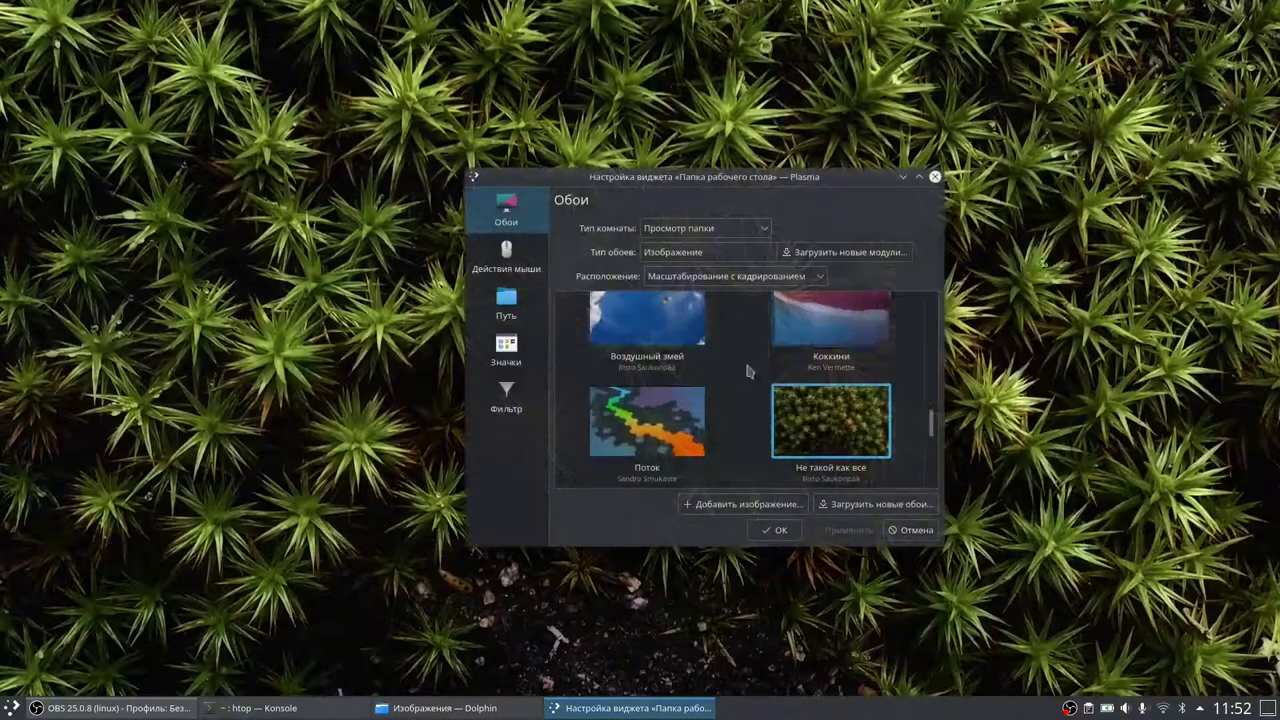
Set the desktop wallpaper to «Воздушный змей»
{"action": "left_click", "coordinate": [655, 322]}
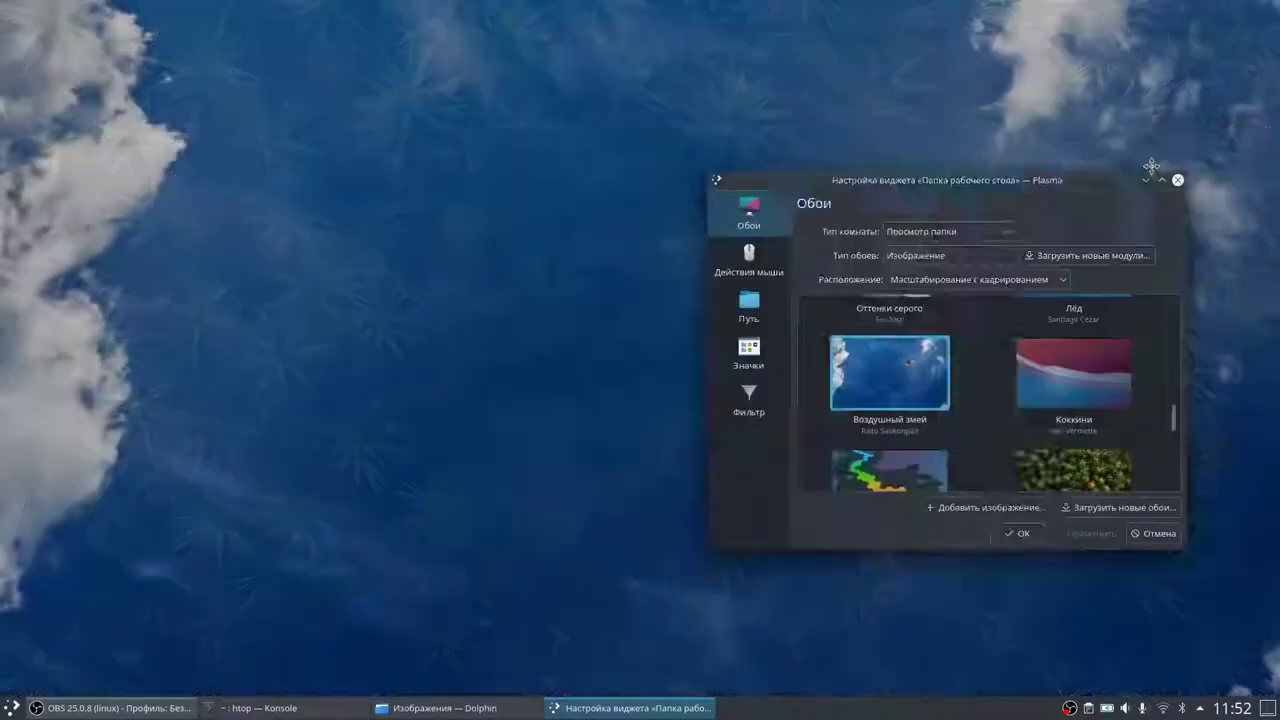
{"action": "scroll", "coordinate": [764, 410], "scroll_direction": "up", "scroll_amount": 10}
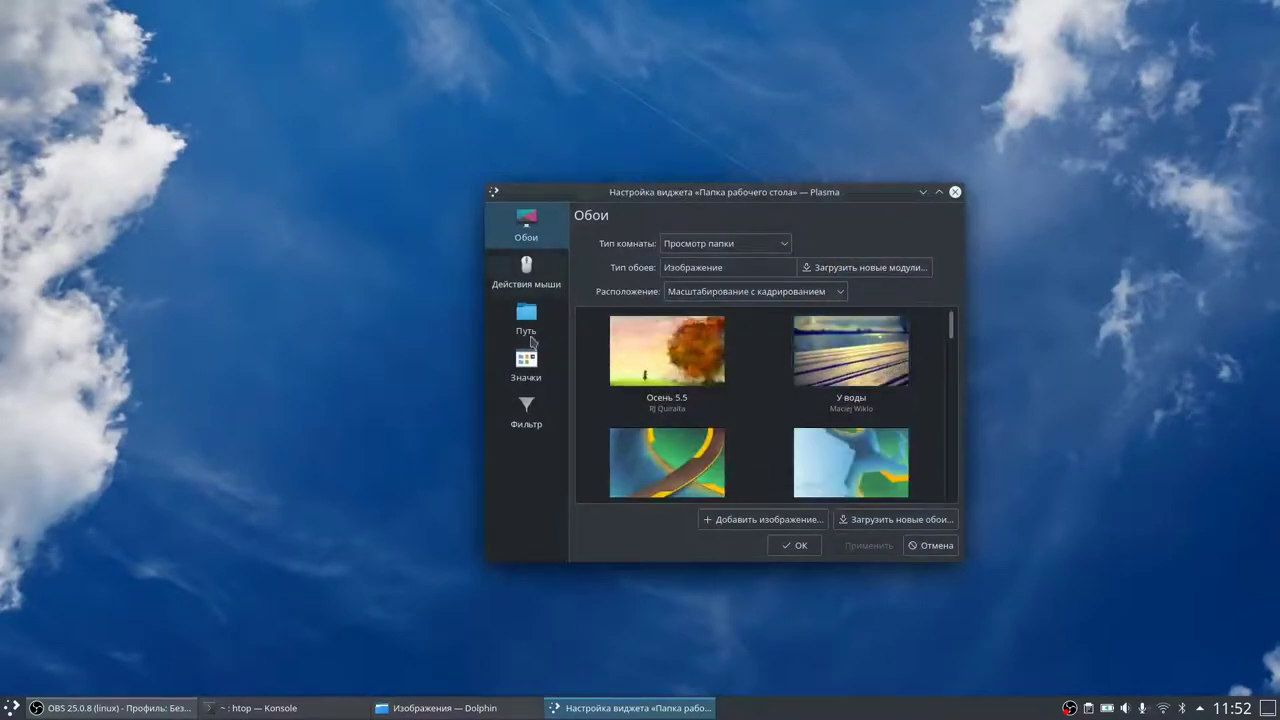
Examine the icon and file filter options of the desktop folder settings
{"action": "left_click", "coordinate": [535, 387]}
{"action": "left_click", "coordinate": [528, 410]}
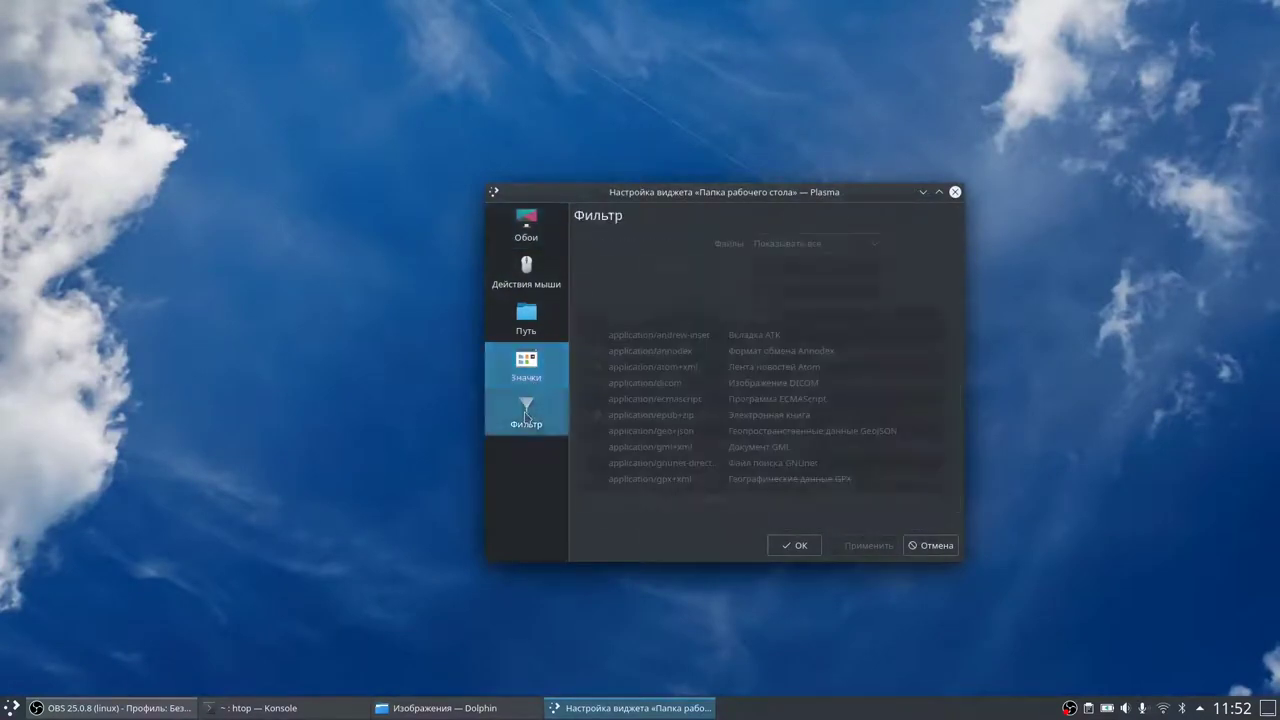
Close the desktop folder settings and open the Discover software center in a maximized window
{"action": "left_click", "coordinate": [955, 192]}
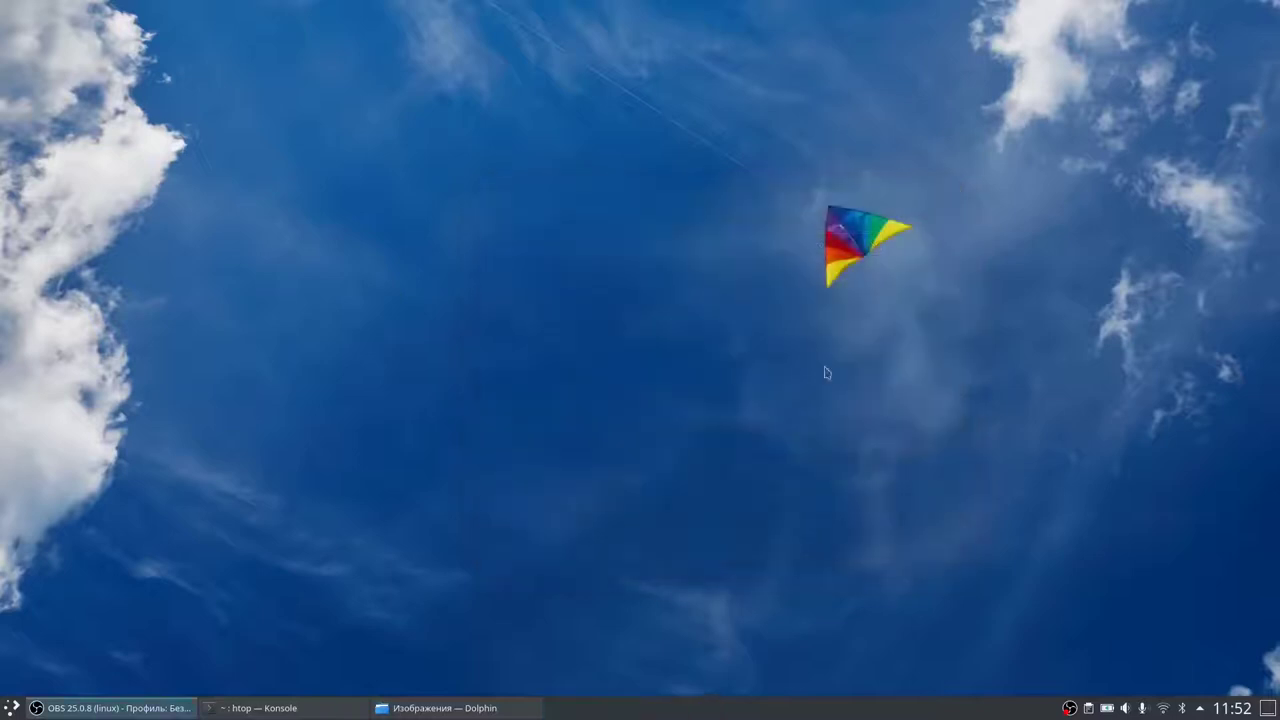
{"action": "left_click", "coordinate": [11, 708]}
{"action": "left_click", "coordinate": [103, 466]}
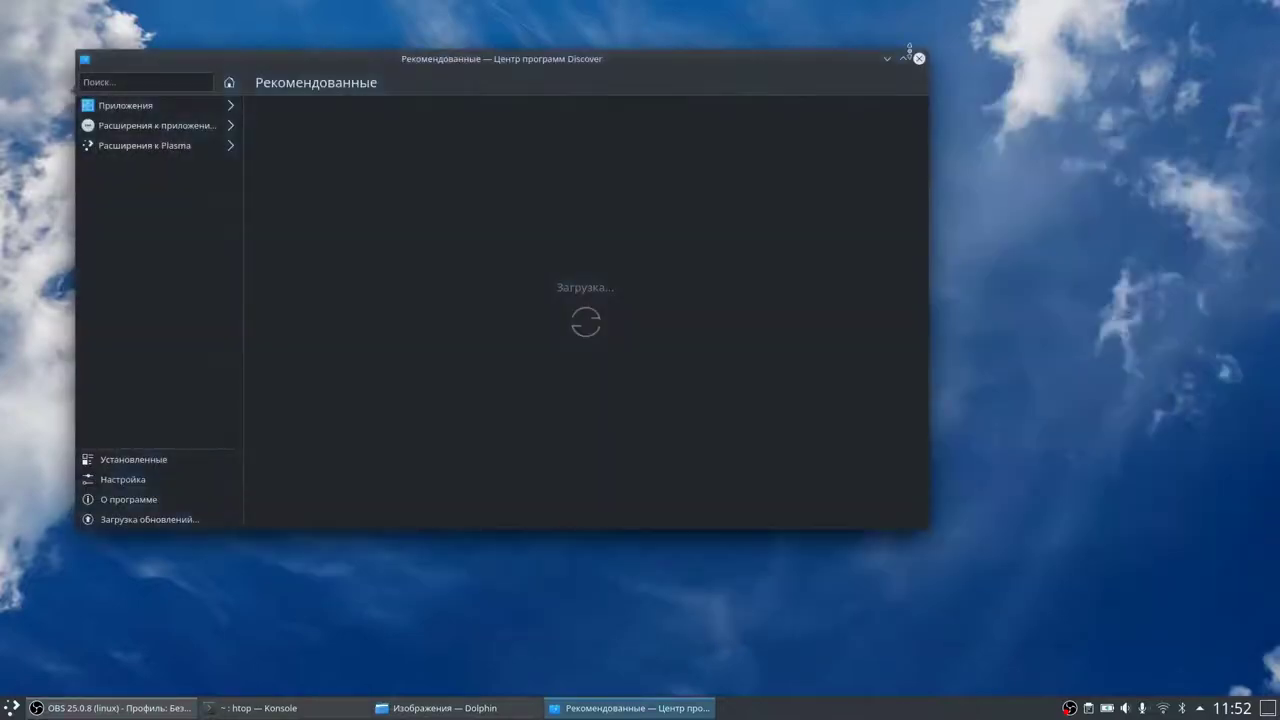
{"action": "double_click", "coordinate": [457, 60]}
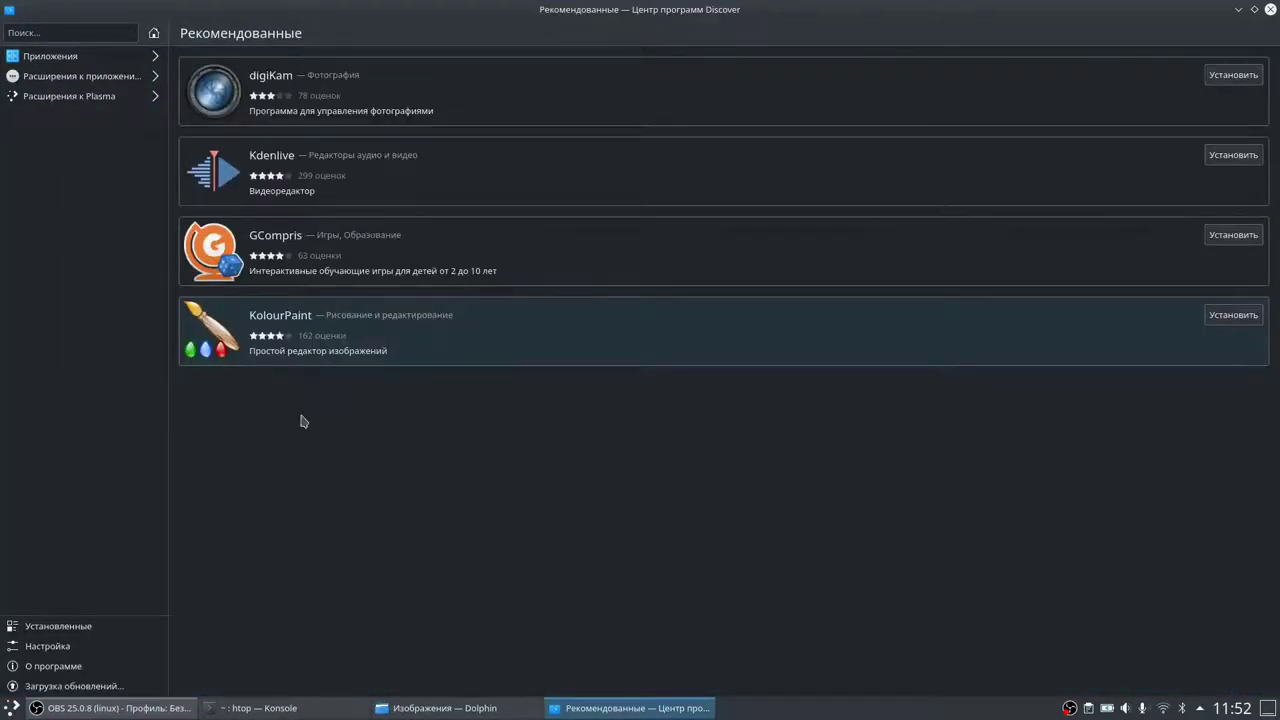
Find Blender in the «Приложения» catalogue and start installing it
{"action": "left_click", "coordinate": [42, 57]}
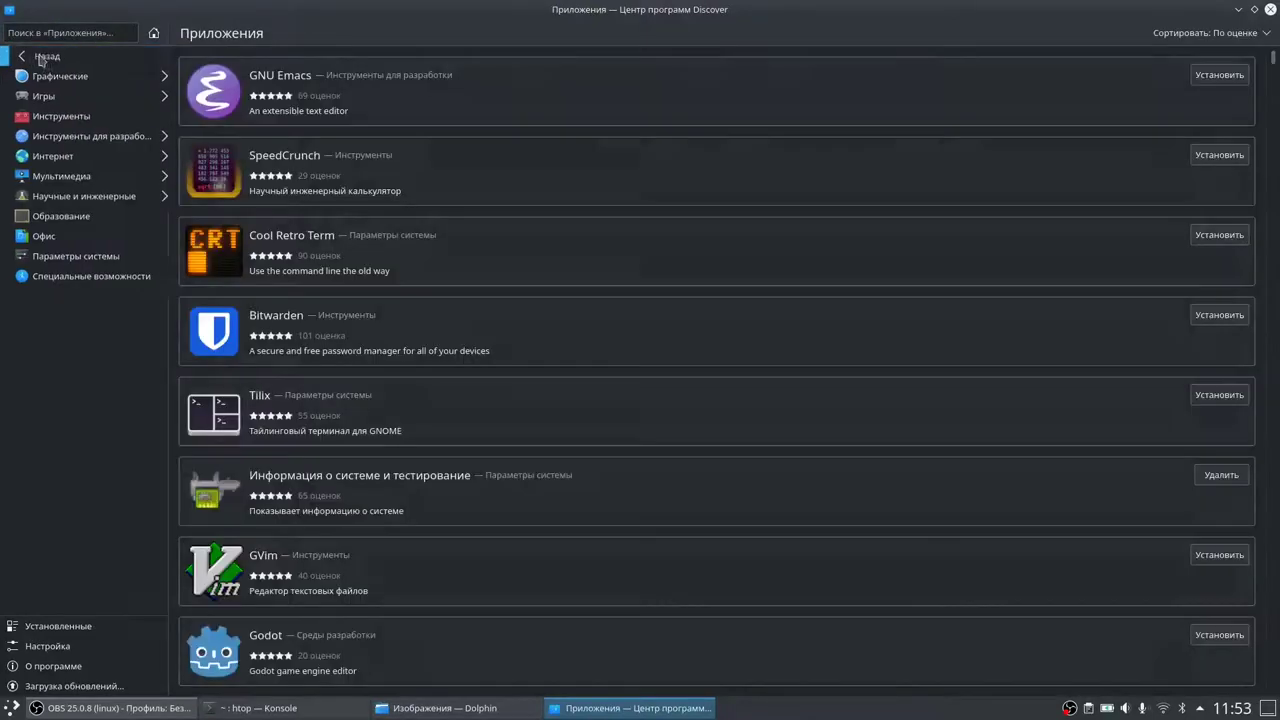
{"action": "scroll", "coordinate": [323, 220], "scroll_direction": "down", "scroll_amount": 5}
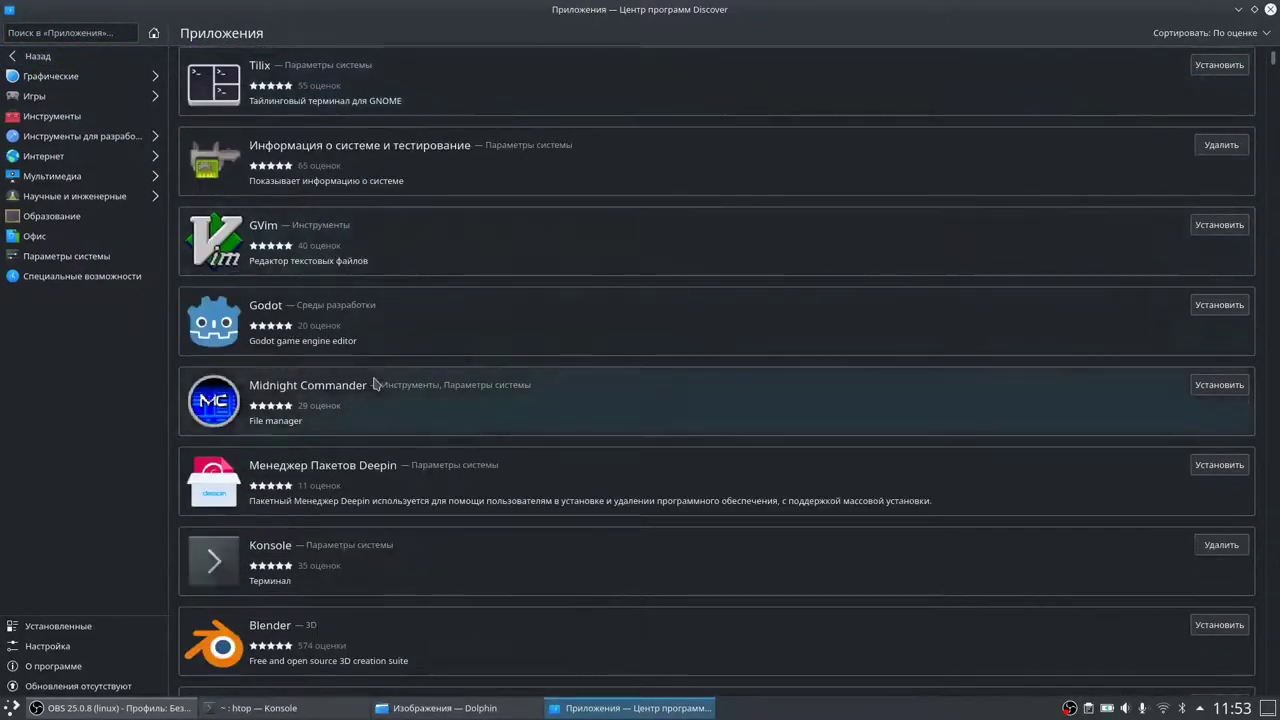
{"action": "scroll", "coordinate": [380, 375], "scroll_direction": "down", "scroll_amount": 3}
{"action": "scroll", "coordinate": [388, 329], "scroll_direction": "down", "scroll_amount": 2}
{"action": "scroll", "coordinate": [388, 329], "scroll_direction": "down", "scroll_amount": 6}
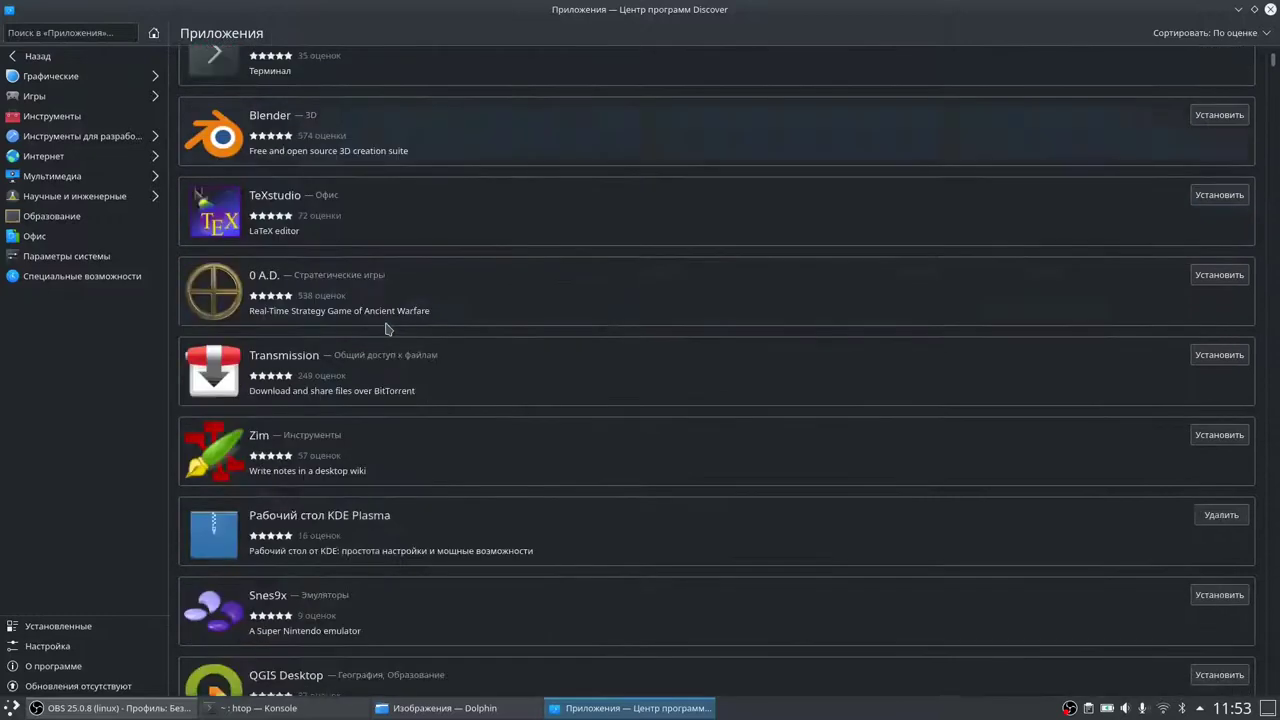
{"action": "left_click", "coordinate": [1219, 114]}
Find the Geany IDE further down the application list and start installing it
{"action": "scroll", "coordinate": [698, 278], "scroll_direction": "down", "scroll_amount": 3}
{"action": "scroll", "coordinate": [698, 278], "scroll_direction": "down", "scroll_amount": 5}
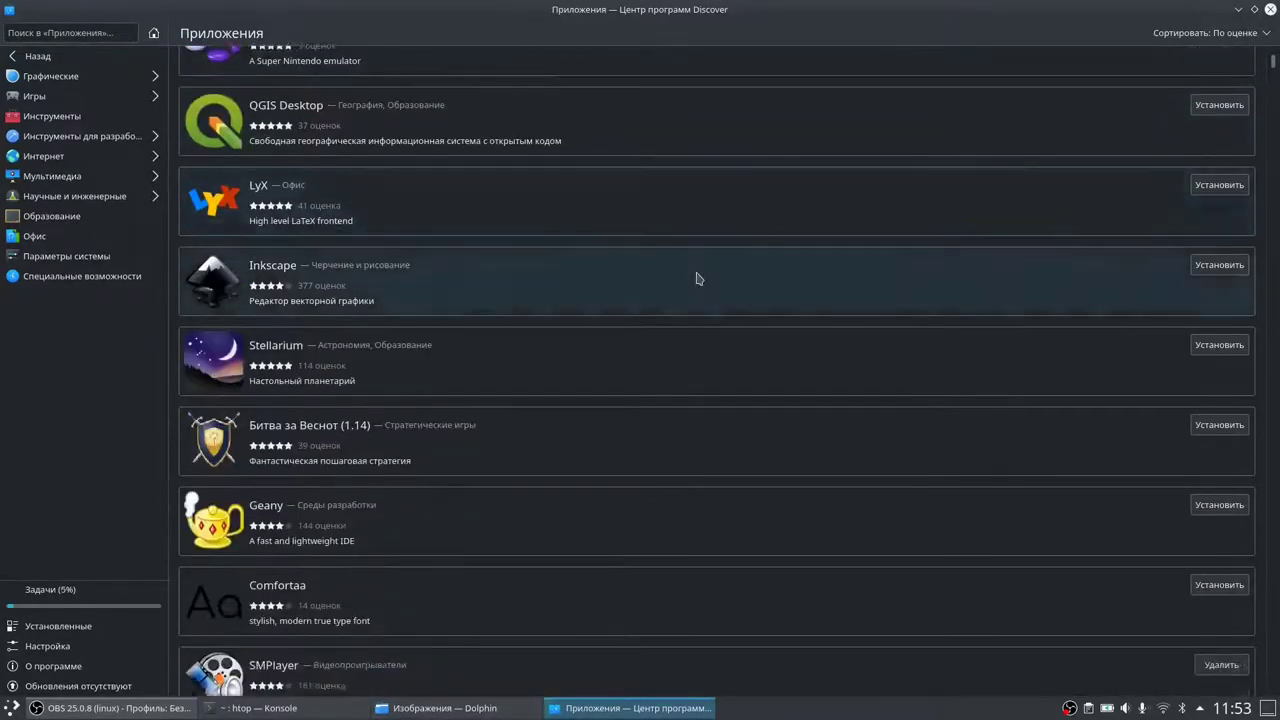
{"action": "left_click", "coordinate": [1225, 245]}
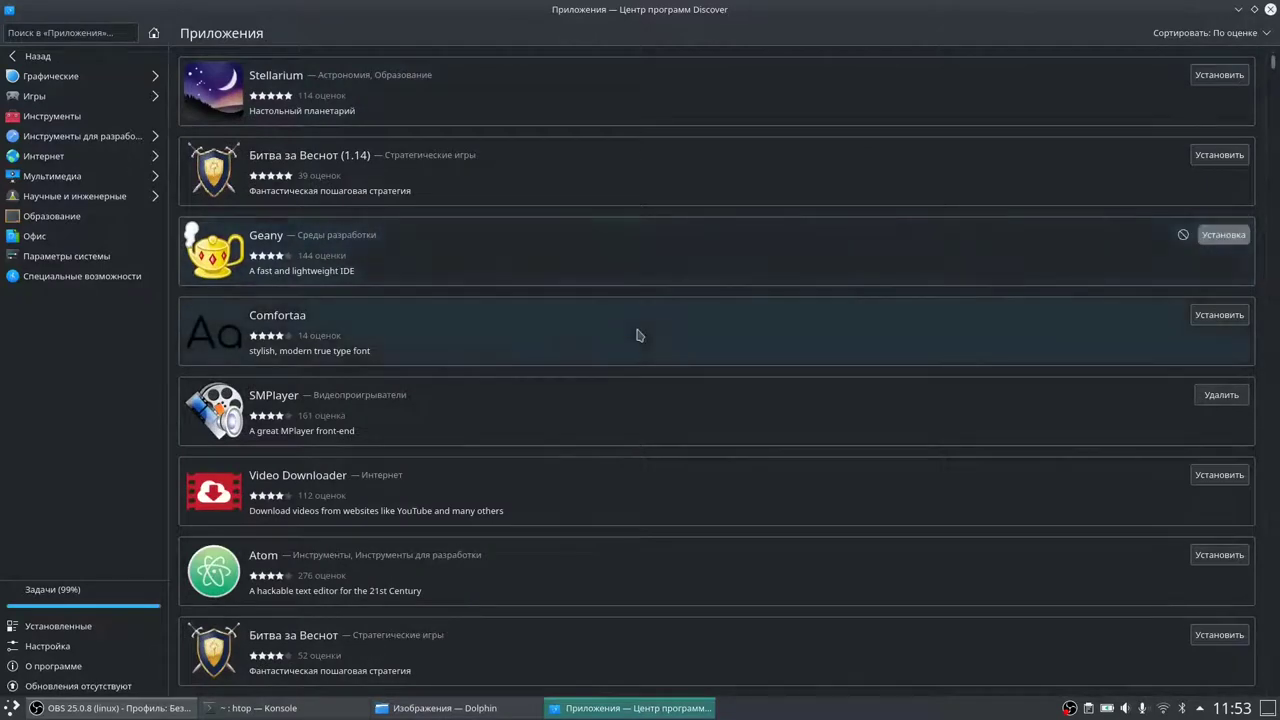
View the SMPlayer page in the catalogue and check the system load in the htop window in Konsole
{"action": "scroll", "coordinate": [637, 334], "scroll_direction": "down", "scroll_amount": 1}
{"action": "left_click", "coordinate": [640, 360]}
{"action": "left_click", "coordinate": [262, 708]}
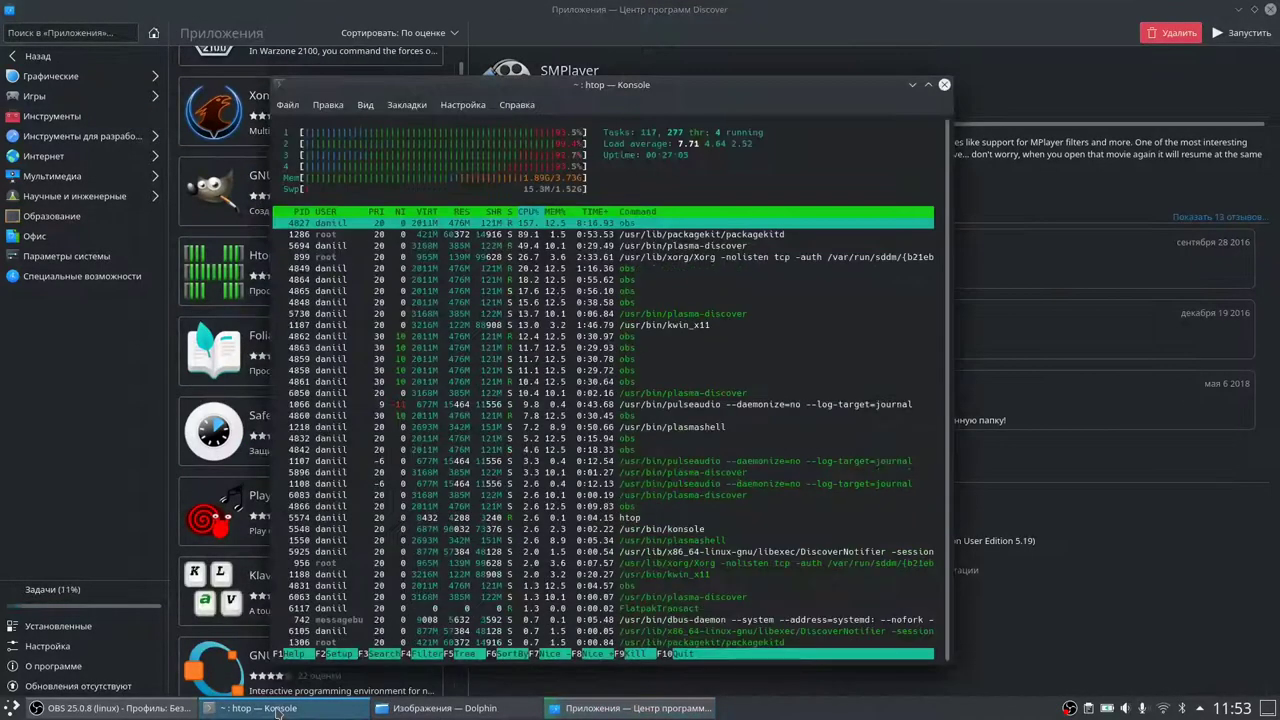
{"action": "left_click", "coordinate": [265, 708]}
Examine the applications offered in the «Специальные возможности» and «Параметры системы» categories
{"action": "left_click", "coordinate": [52, 283]}
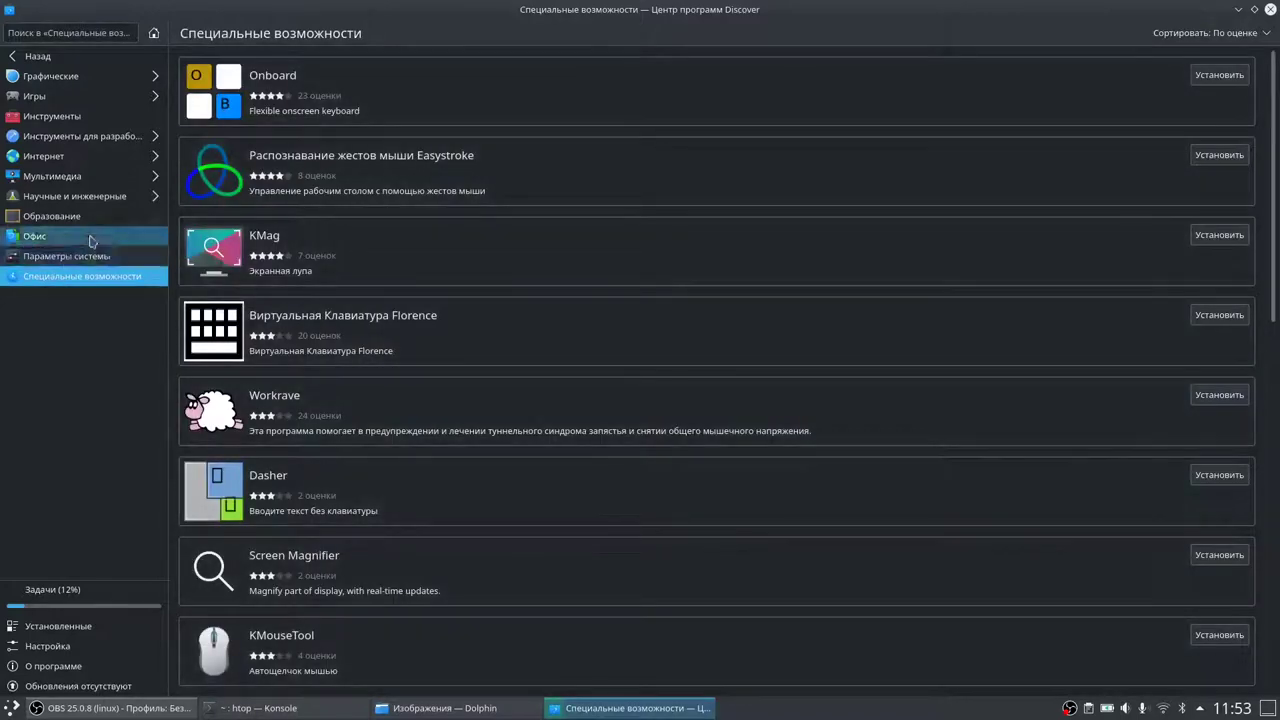
{"action": "left_click", "coordinate": [65, 256]}
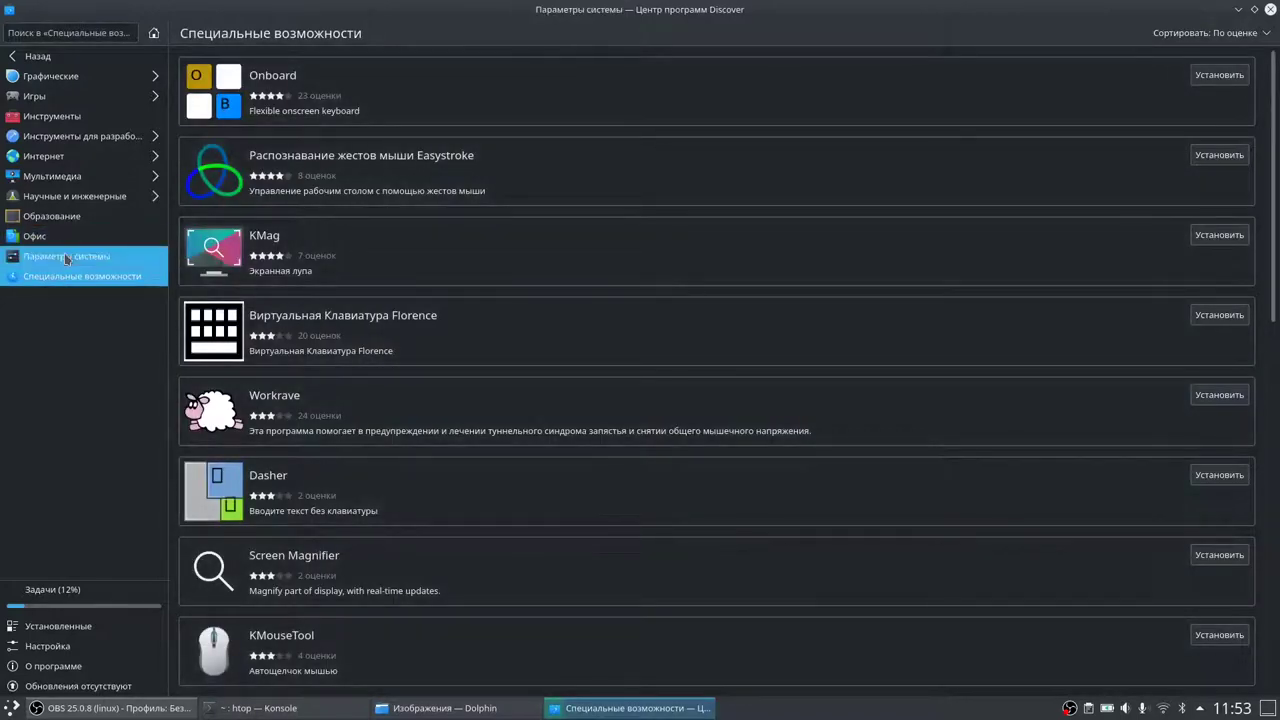
{"action": "scroll", "coordinate": [457, 250], "scroll_direction": "down", "scroll_amount": 5}
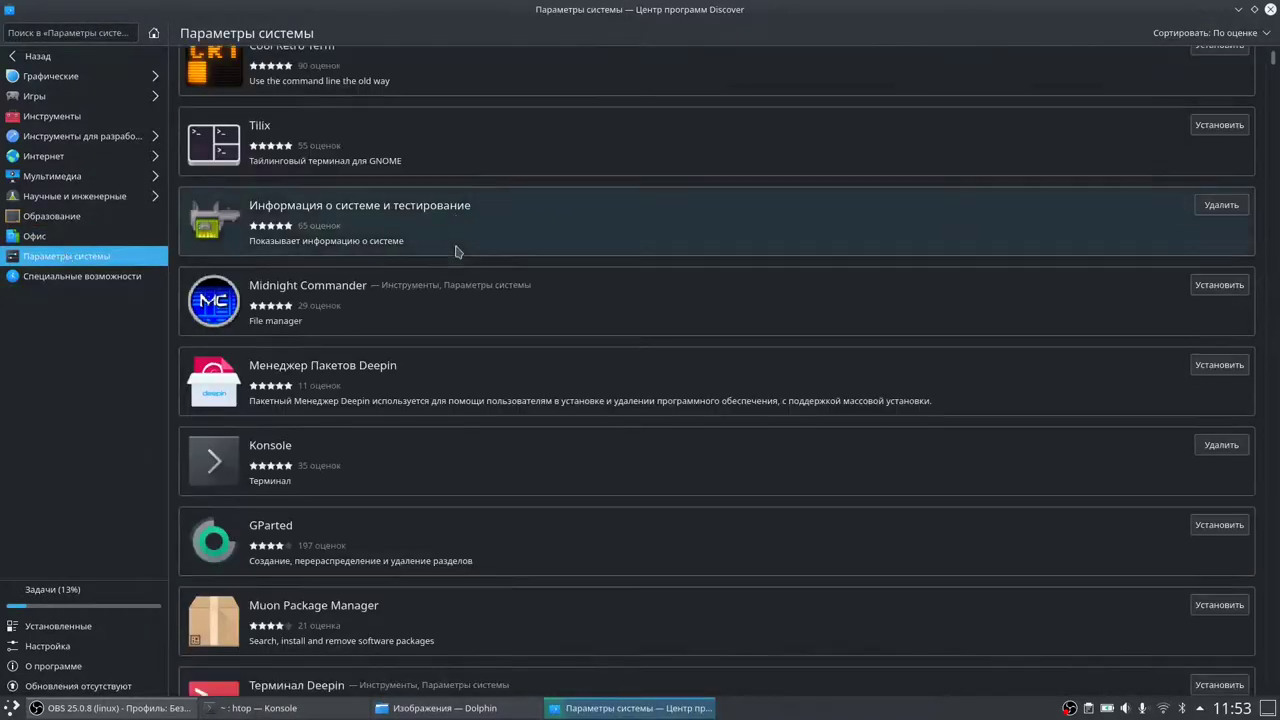
{"action": "scroll", "coordinate": [457, 250], "scroll_direction": "down", "scroll_amount": 3}
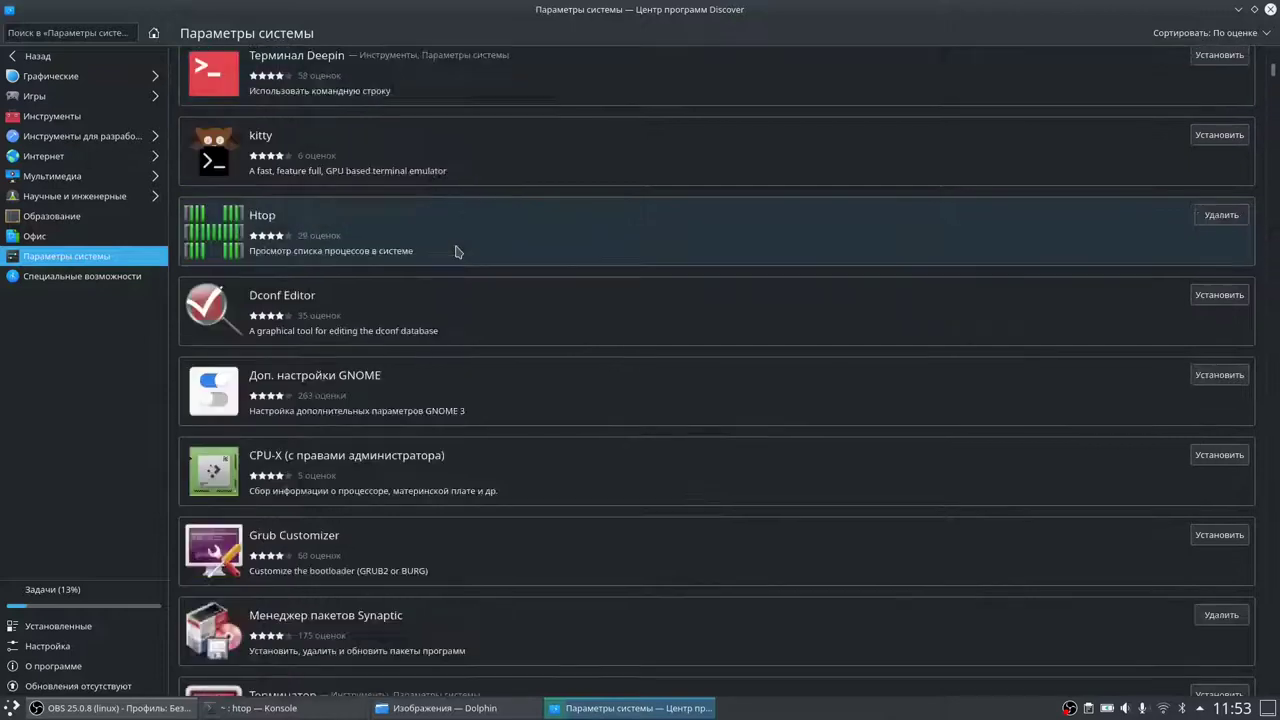
{"action": "scroll", "coordinate": [457, 250], "scroll_direction": "down", "scroll_amount": 2}
{"action": "scroll", "coordinate": [437, 416], "scroll_direction": "down", "scroll_amount": 2}
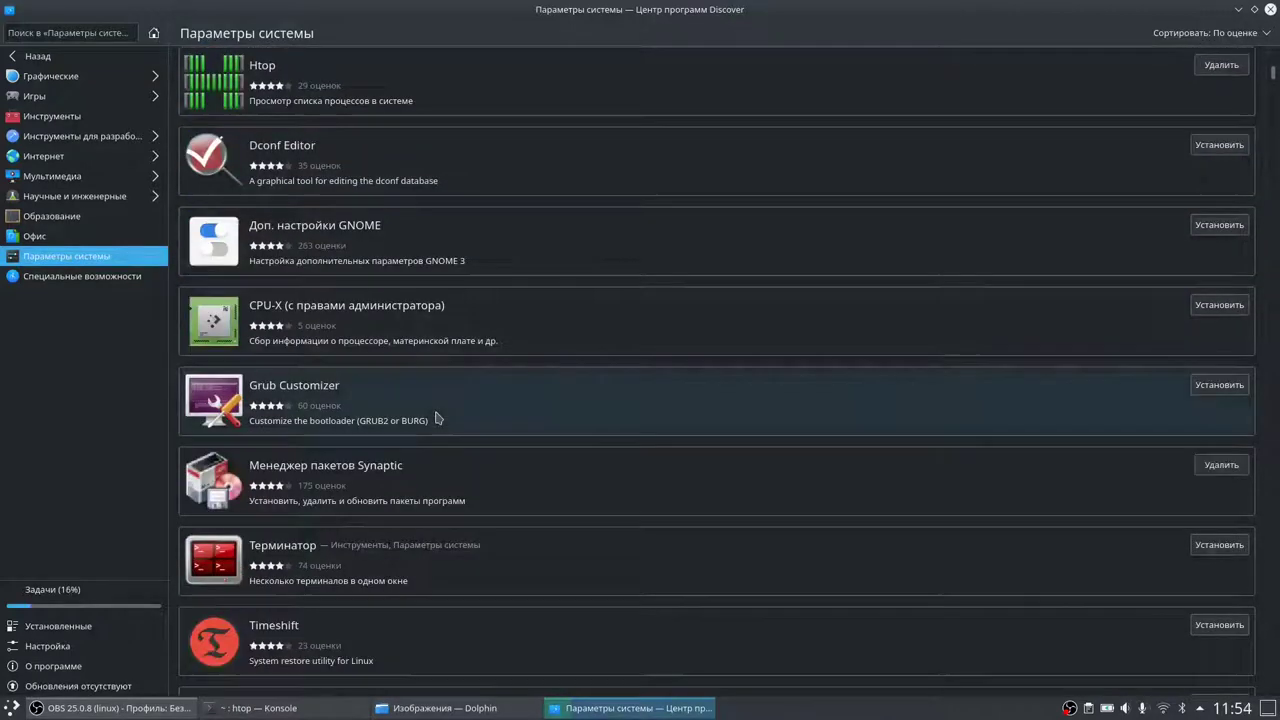
{"action": "scroll", "coordinate": [437, 416], "scroll_direction": "down", "scroll_amount": 2}
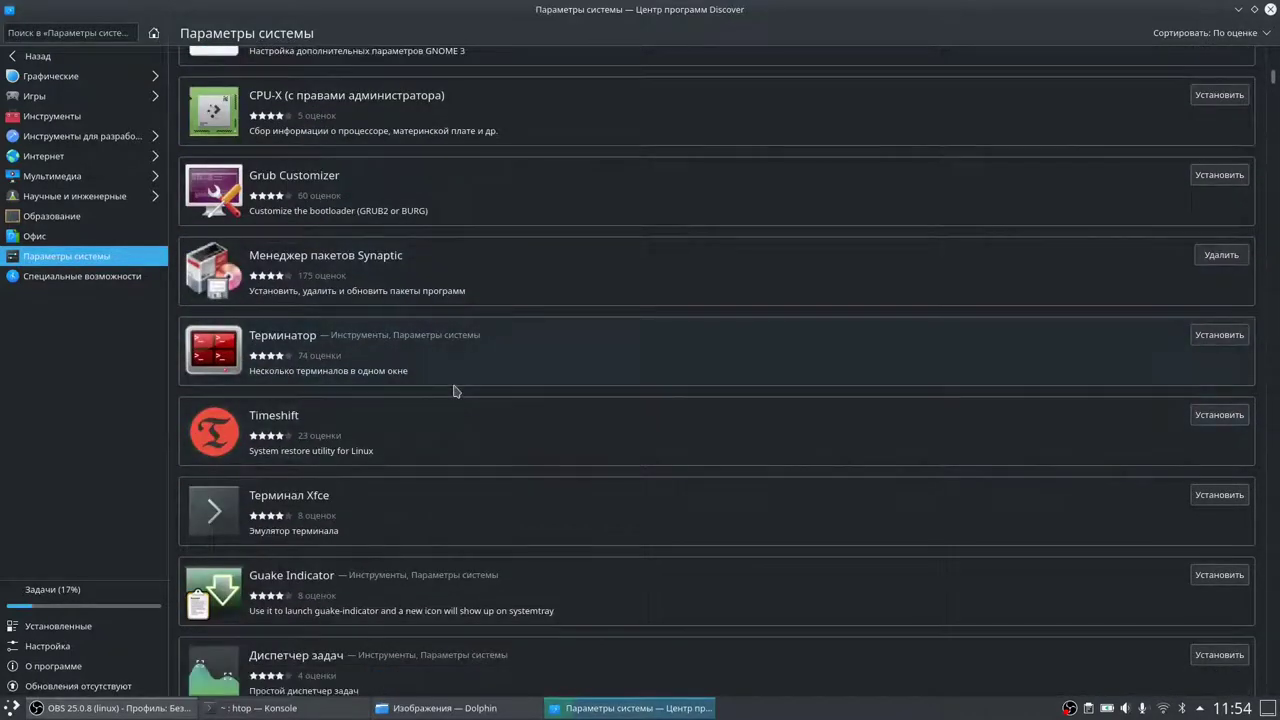
{"action": "scroll", "coordinate": [452, 390], "scroll_direction": "down", "scroll_amount": 2}
{"action": "scroll", "coordinate": [453, 390], "scroll_direction": "down", "scroll_amount": 5}
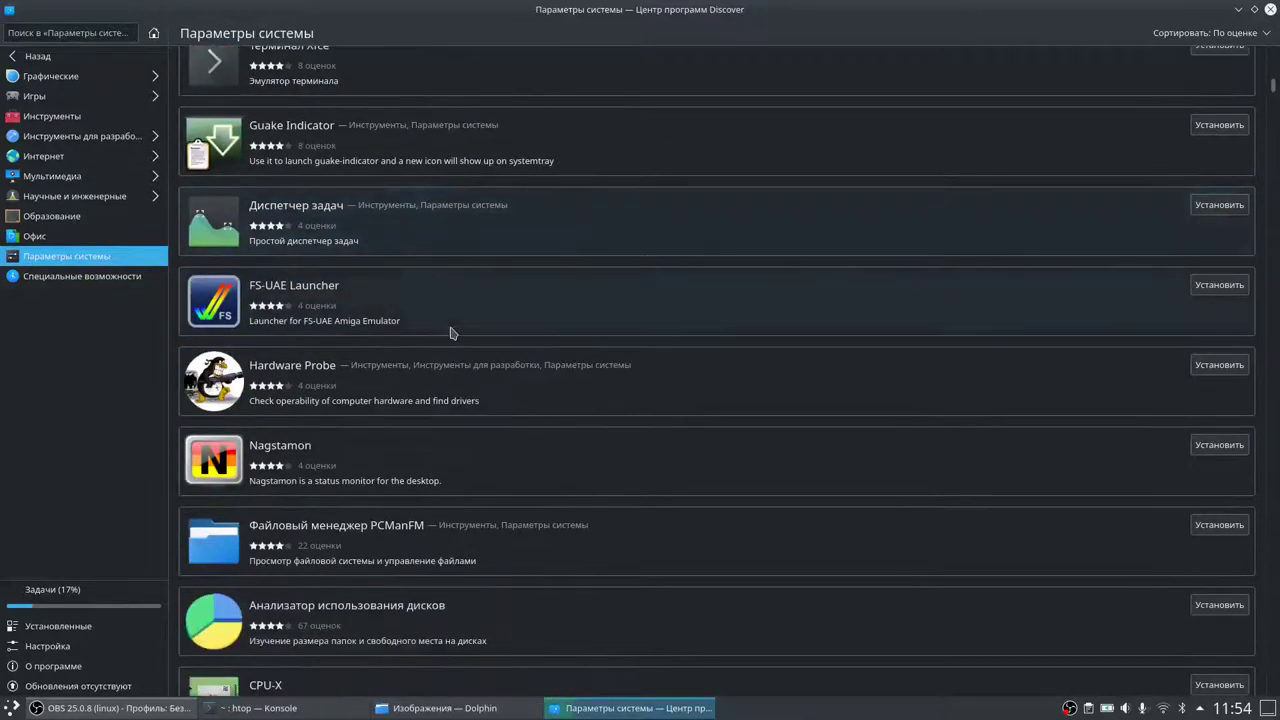
{"action": "scroll", "coordinate": [451, 332], "scroll_direction": "down", "scroll_amount": 4}
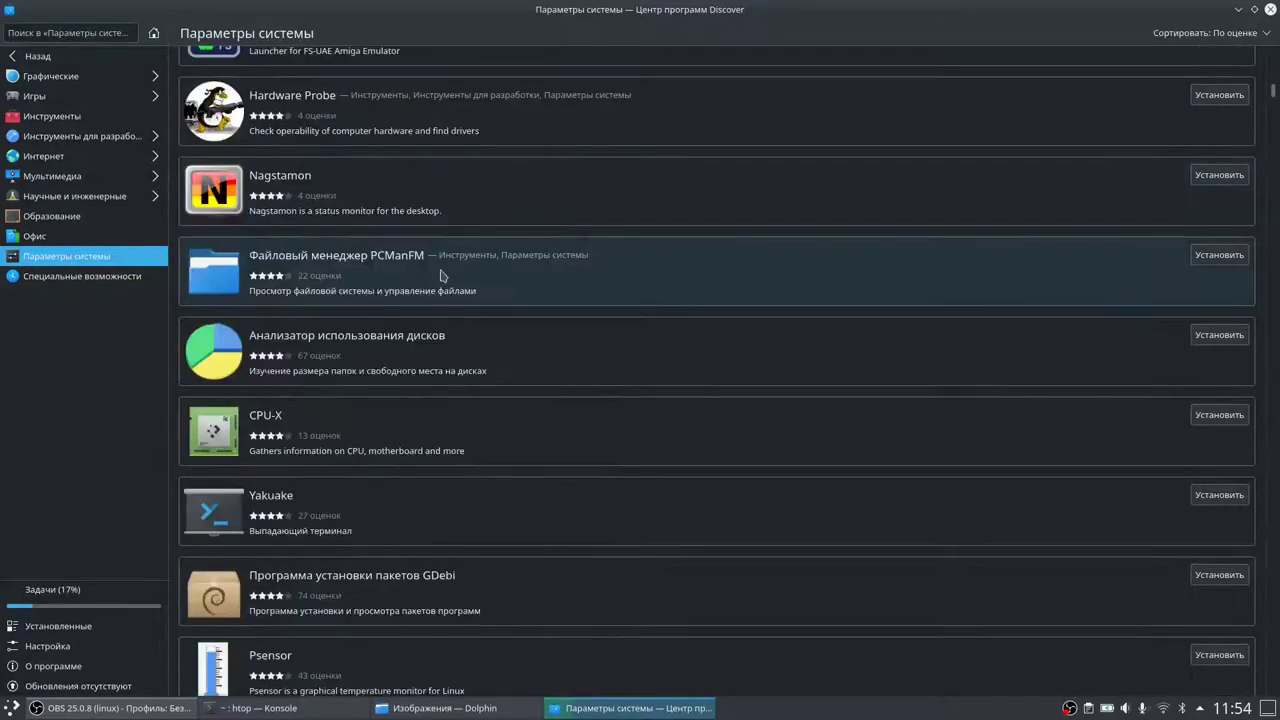
{"action": "scroll", "coordinate": [441, 275], "scroll_direction": "down", "scroll_amount": 5}
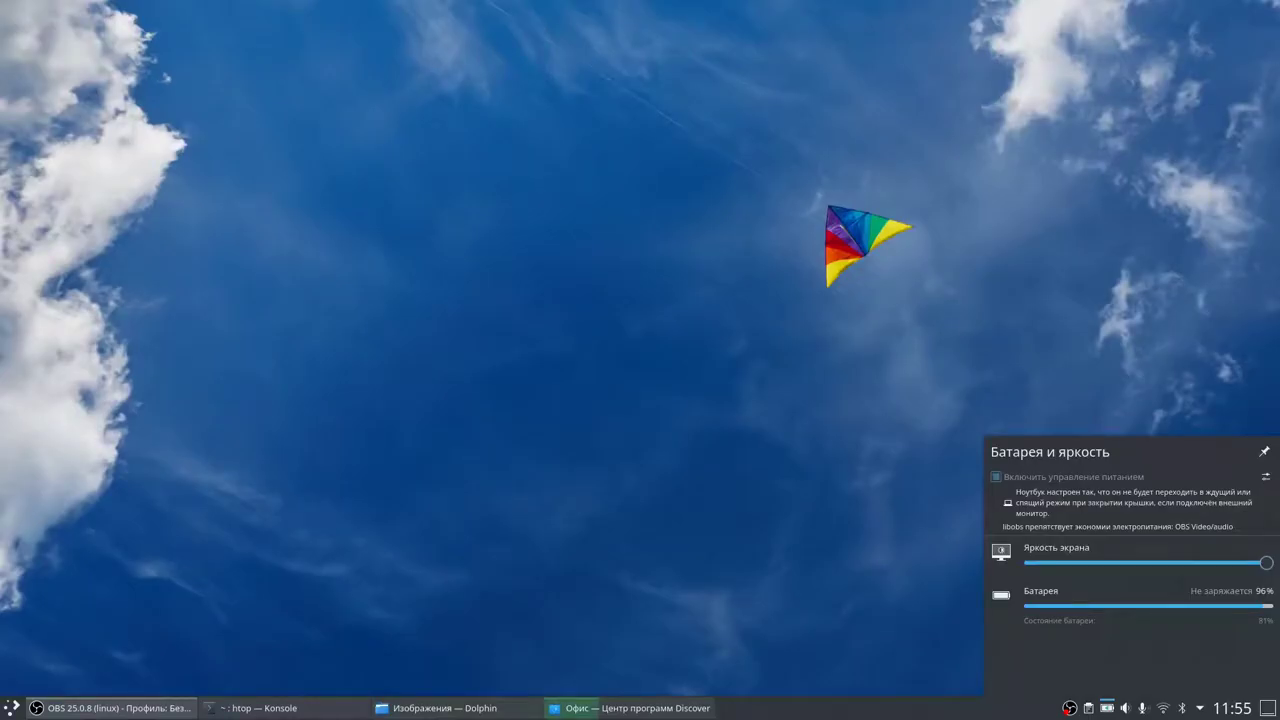
View the speed details of the Megafon WiFi connection and the calendar of the clock widget
{"action": "left_click", "coordinate": [1163, 708]}
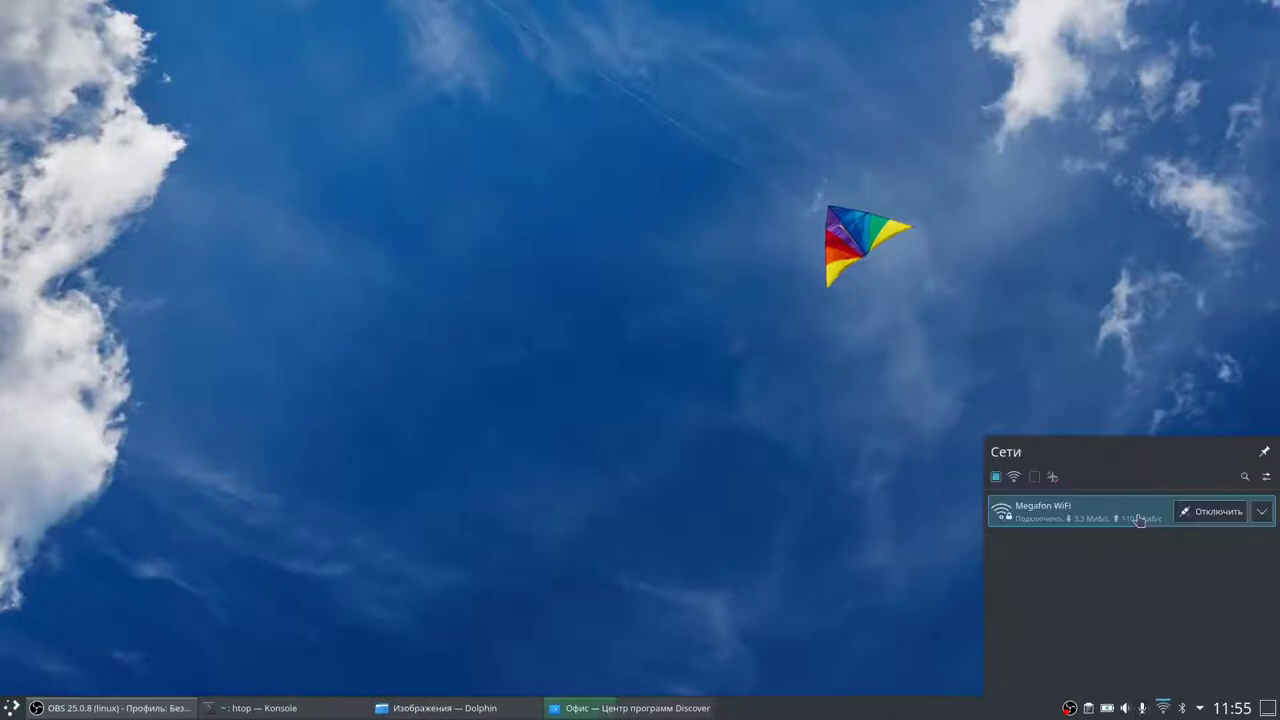
{"action": "left_click", "coordinate": [1262, 511]}
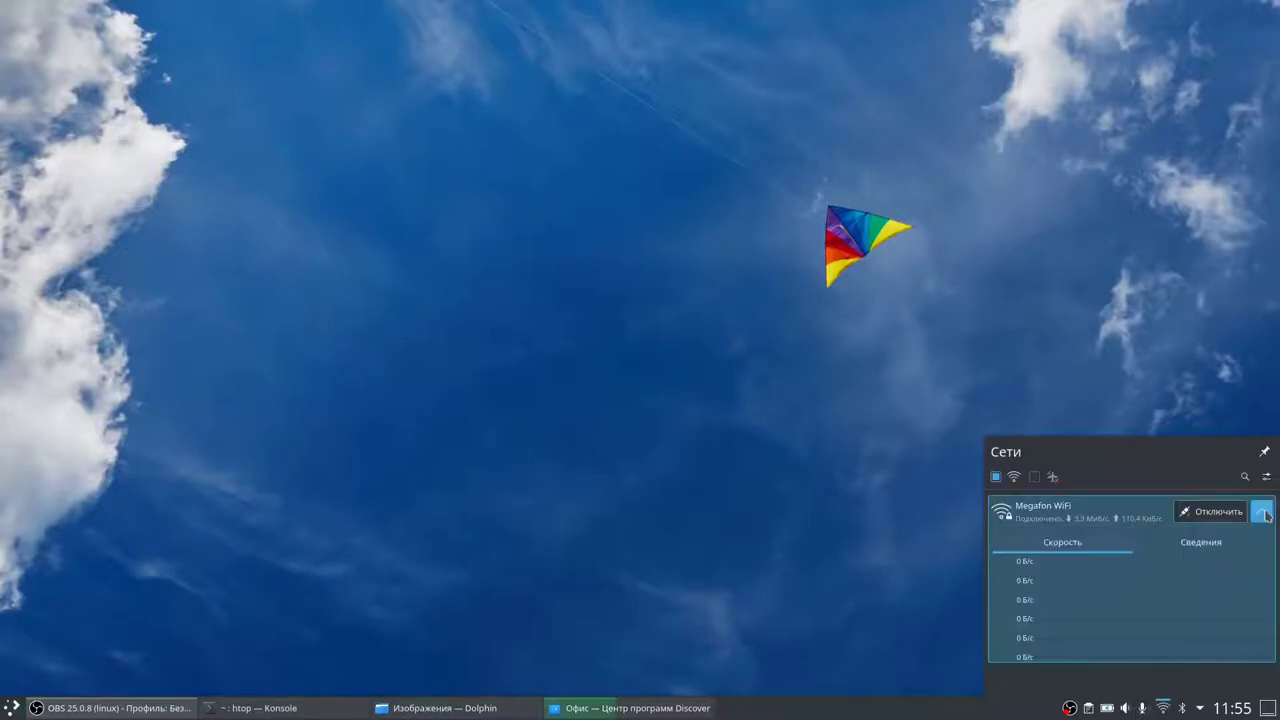
{"action": "left_click", "coordinate": [1179, 636]}
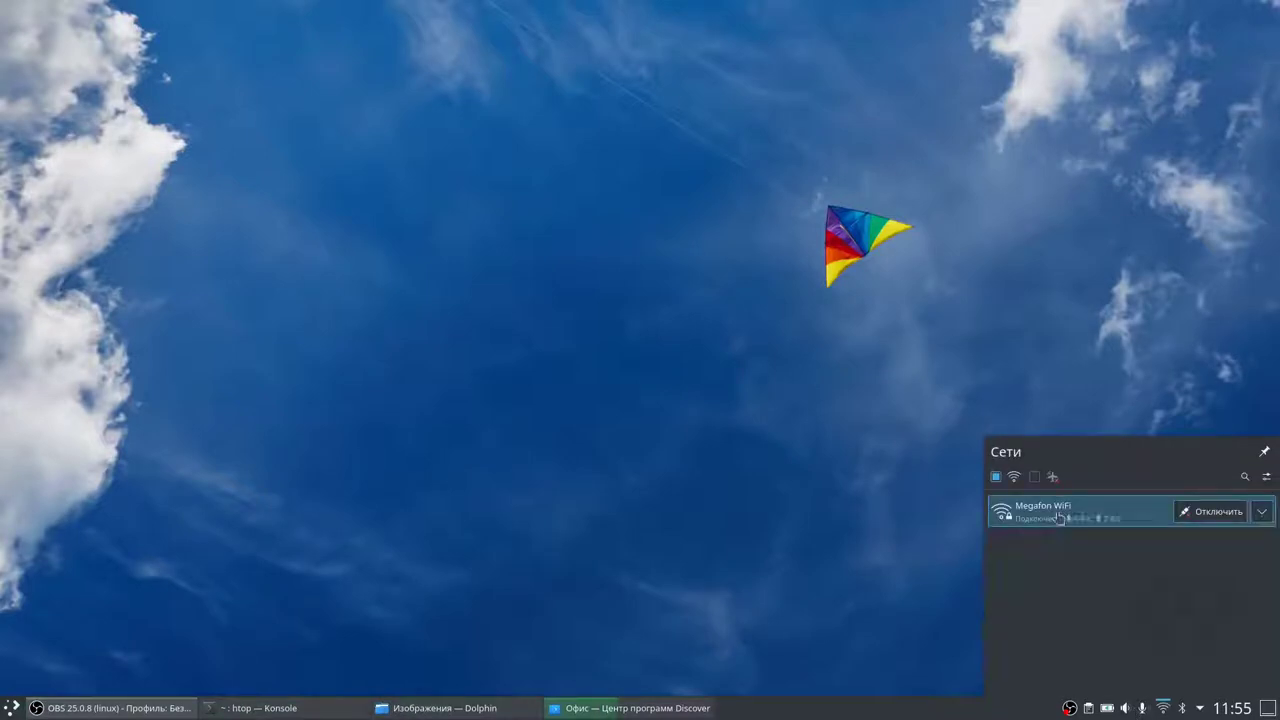
{"action": "left_click", "coordinate": [1198, 710]}
{"action": "left_click", "coordinate": [1245, 708]}
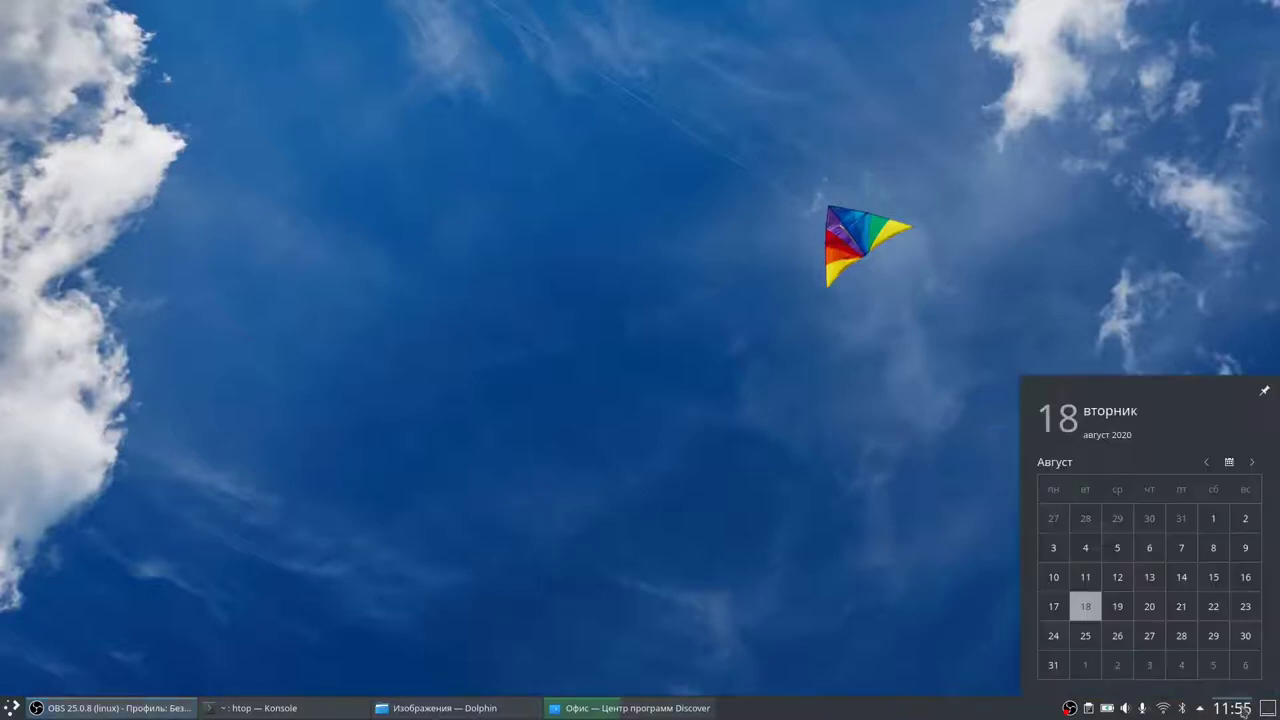
{"action": "left_click", "coordinate": [1233, 709]}
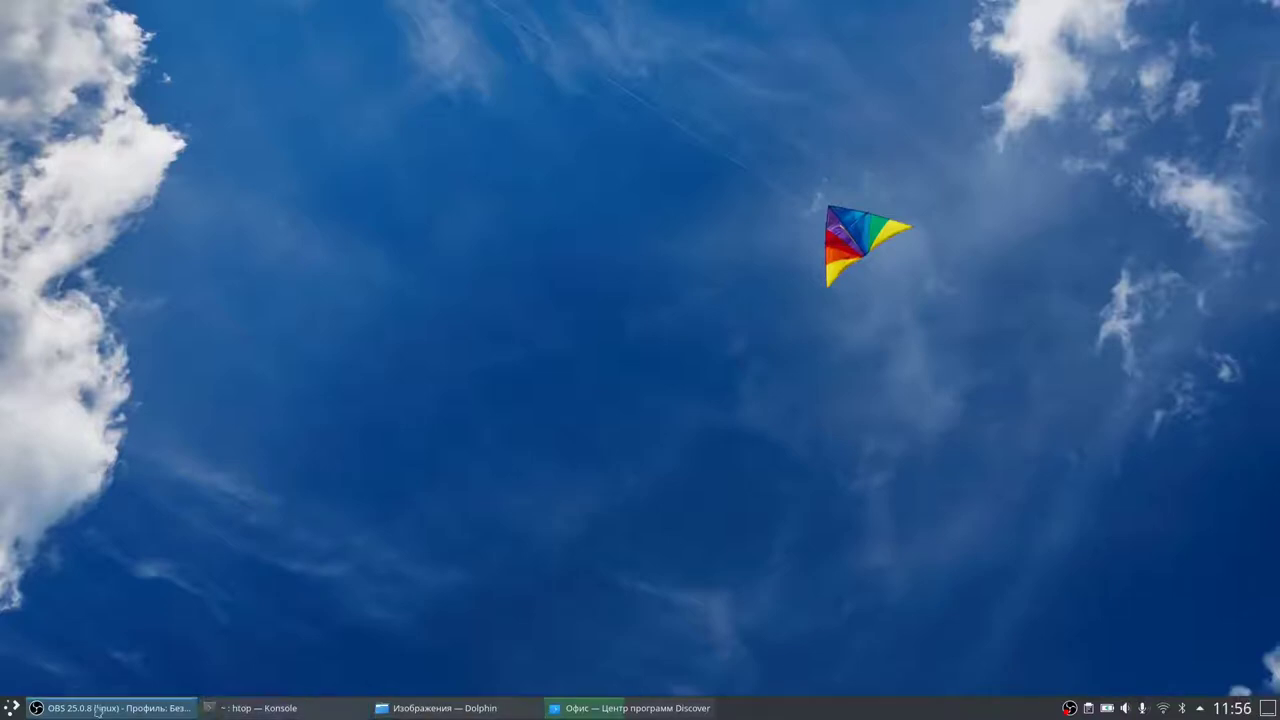
Examine the programs in the «Графика», «Интернет» and «Мультимедиа» categories of the application launcher
{"action": "left_click", "coordinate": [14, 708]}
{"action": "mouse_move", "coordinate": [97, 652]}
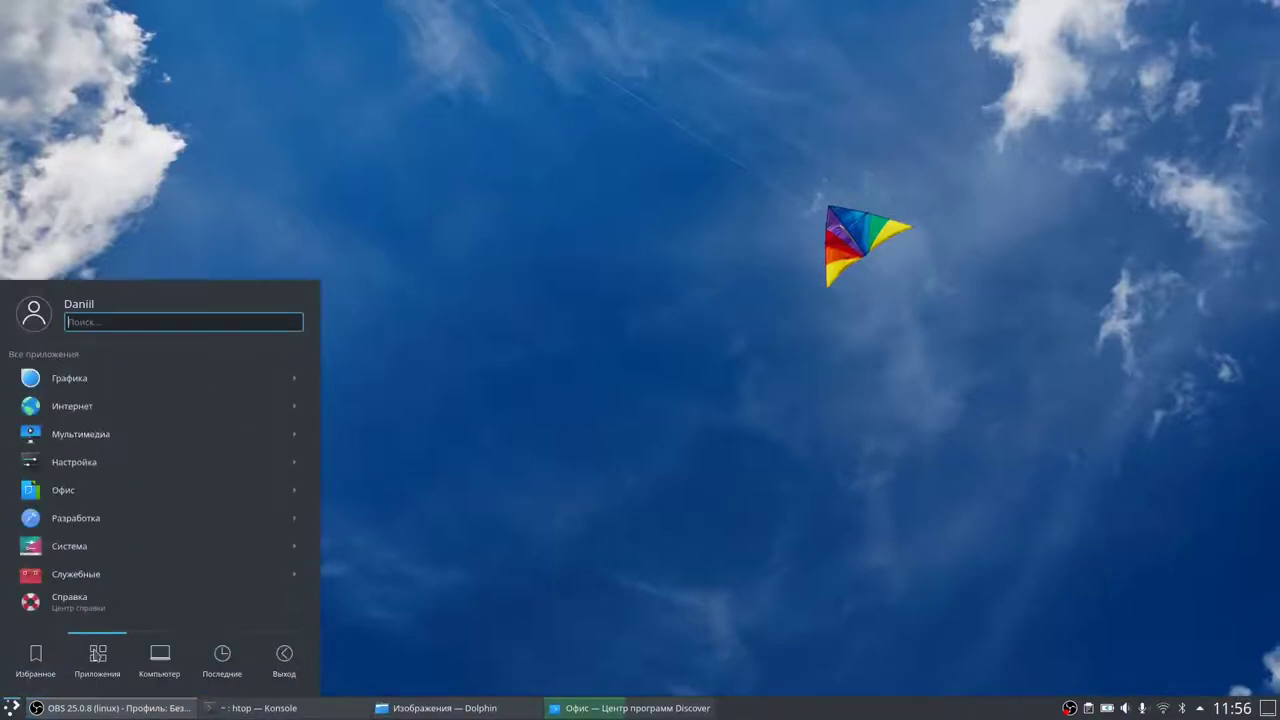
{"action": "left_click", "coordinate": [117, 385]}
{"action": "left_click", "coordinate": [57, 353]}
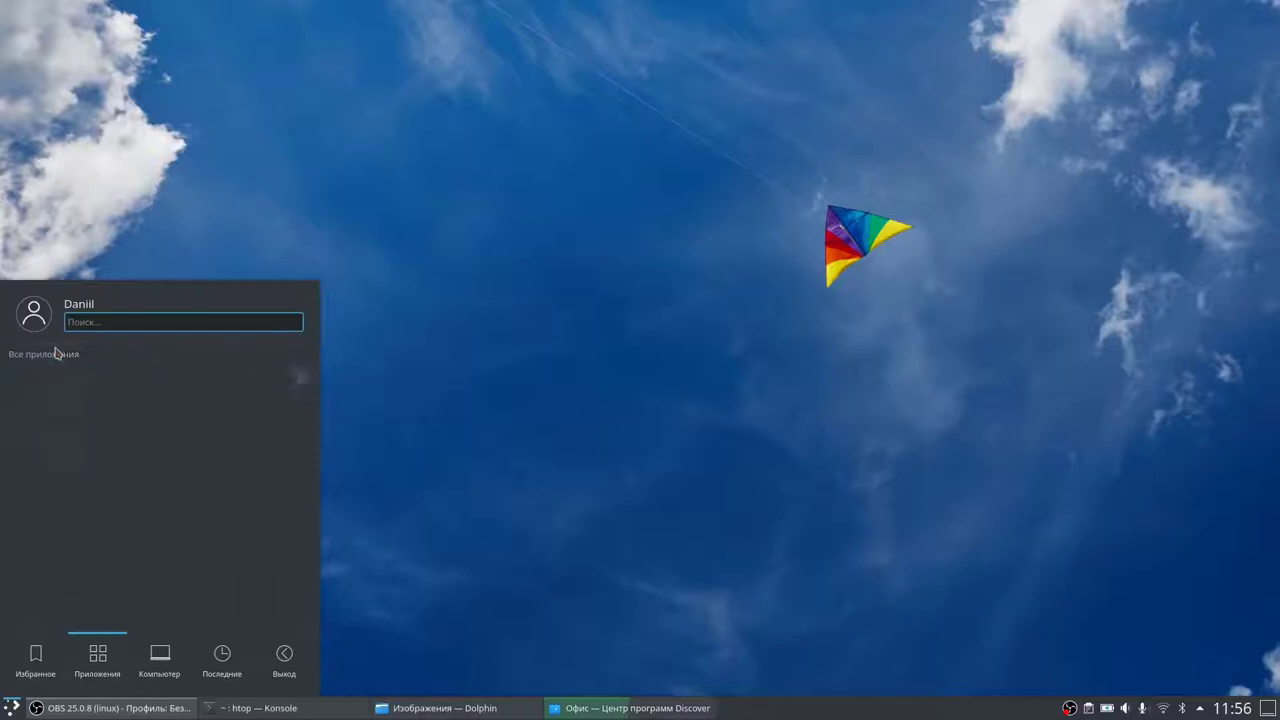
{"action": "left_click", "coordinate": [77, 417]}
{"action": "left_click", "coordinate": [41, 352]}
{"action": "left_click", "coordinate": [60, 438]}
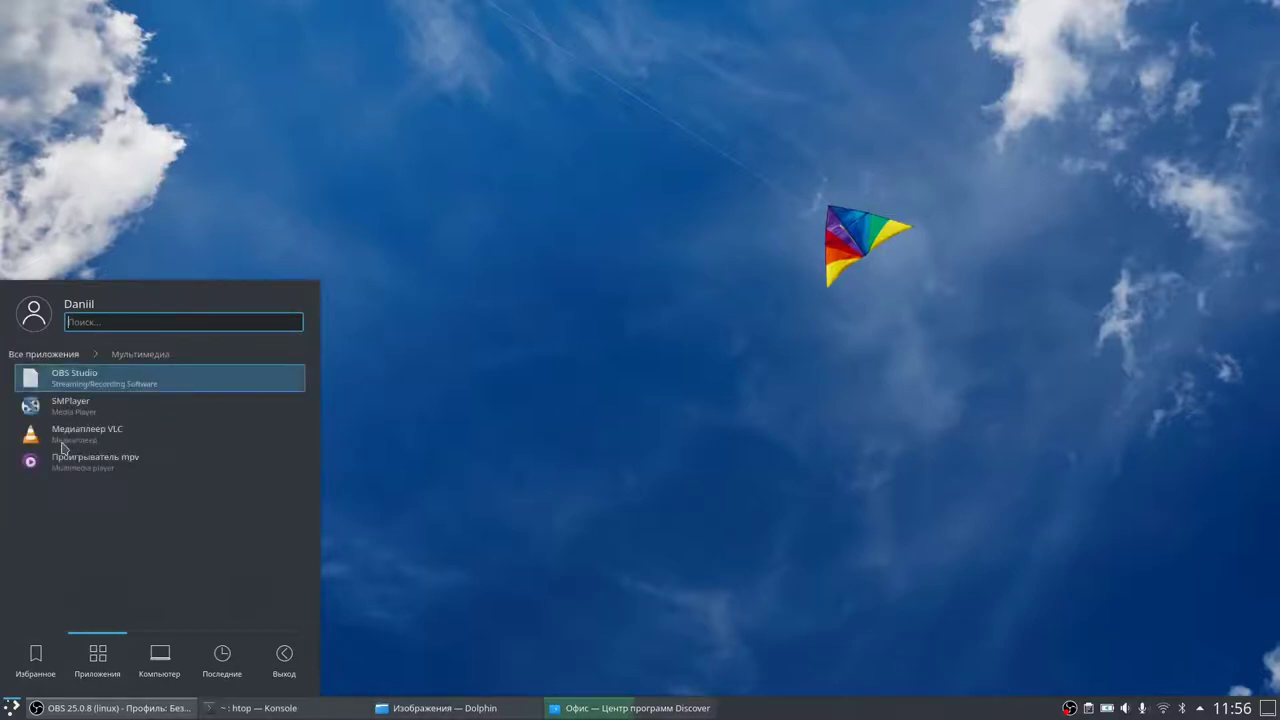
{"action": "left_click", "coordinate": [41, 356]}
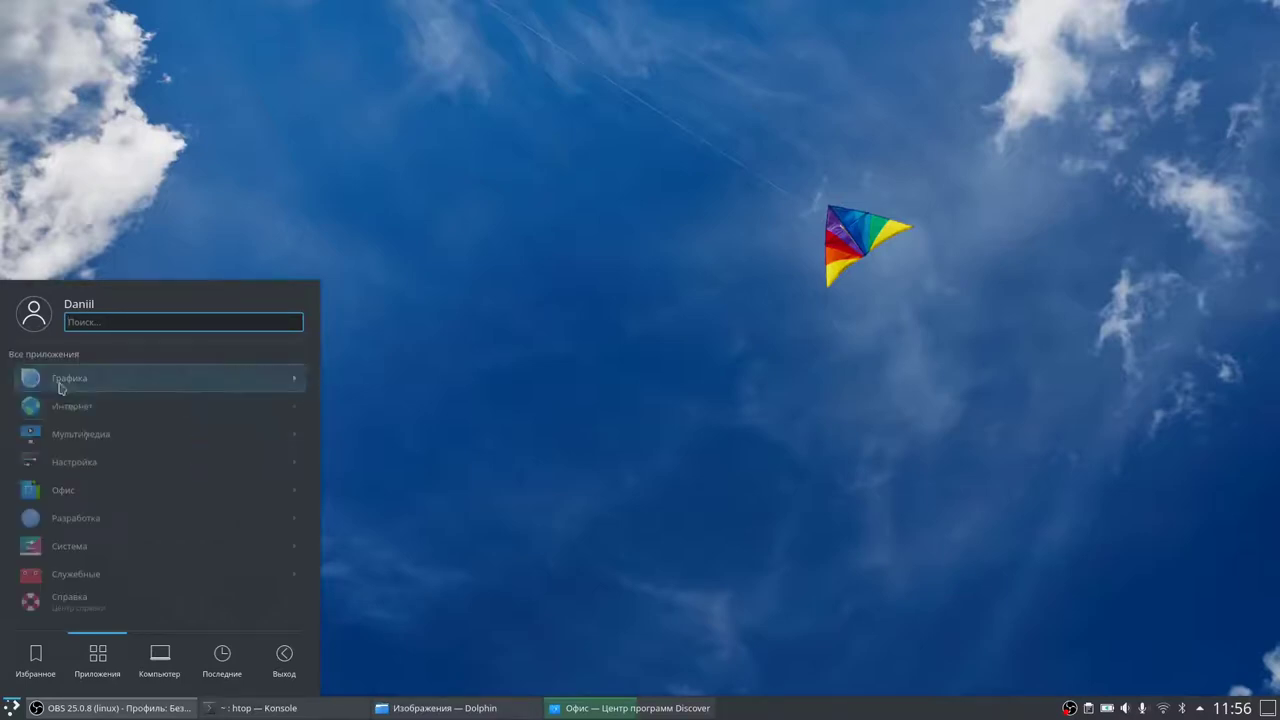
Examine the «Настройка», «Офис», «Разработка» and «Система» categories of the application launcher
{"action": "left_click", "coordinate": [93, 462]}
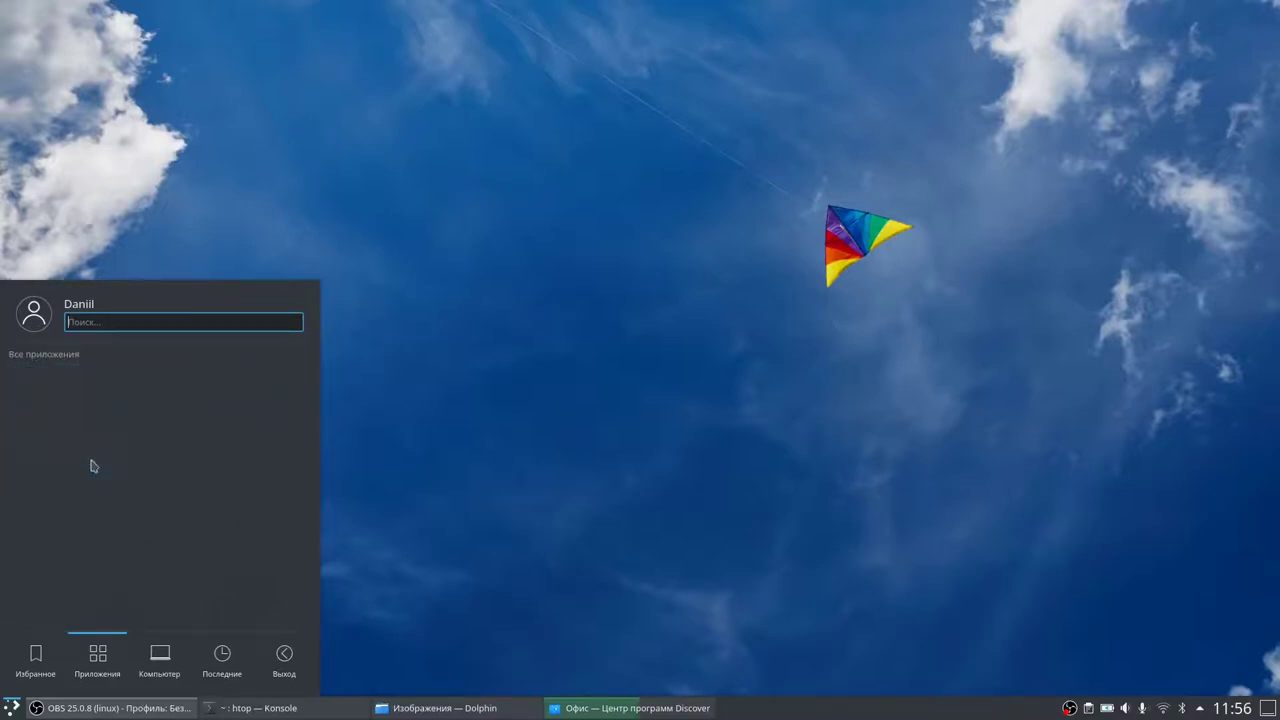
{"action": "left_click", "coordinate": [48, 358]}
{"action": "left_click", "coordinate": [80, 496]}
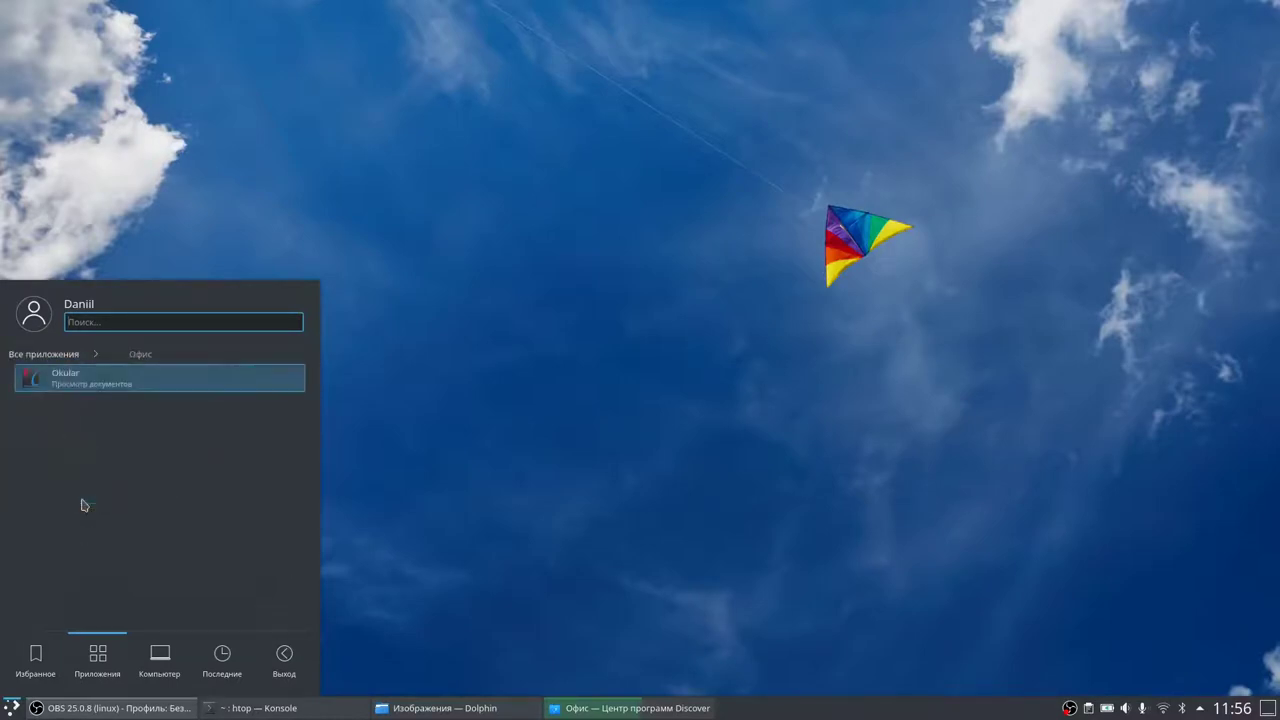
{"action": "left_click", "coordinate": [43, 356]}
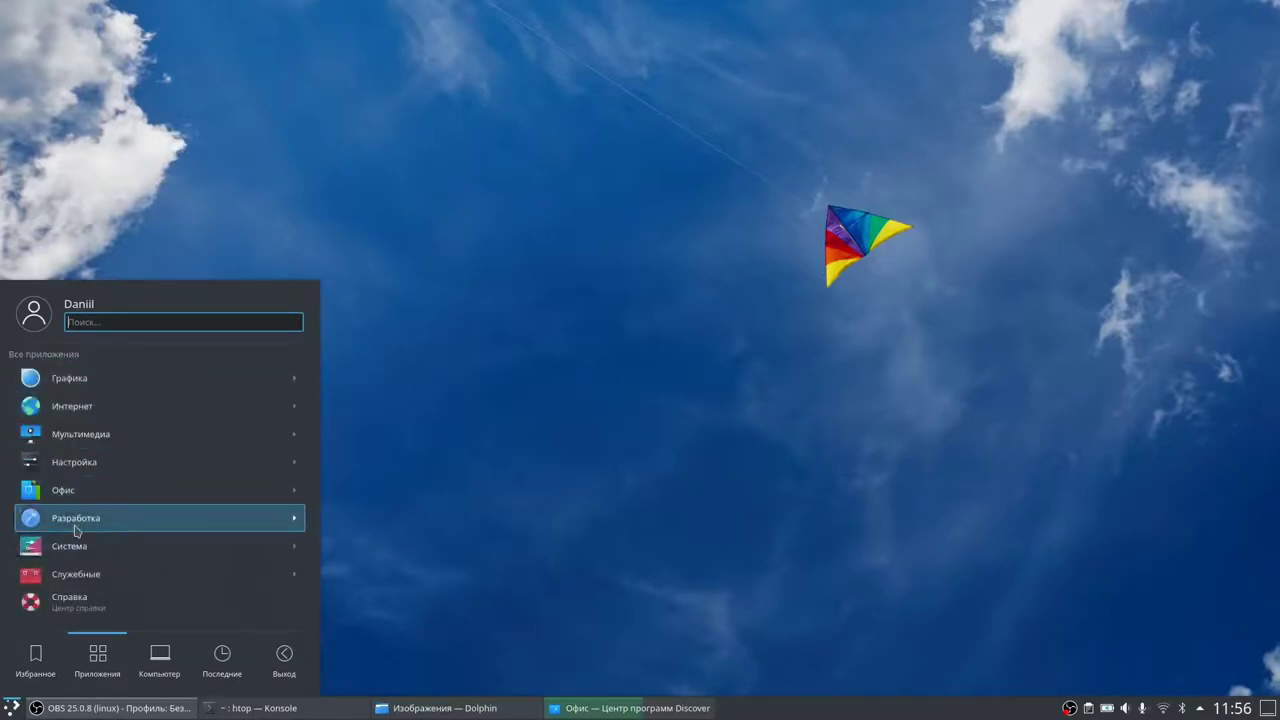
{"action": "left_click", "coordinate": [75, 528]}
{"action": "left_click", "coordinate": [32, 353]}
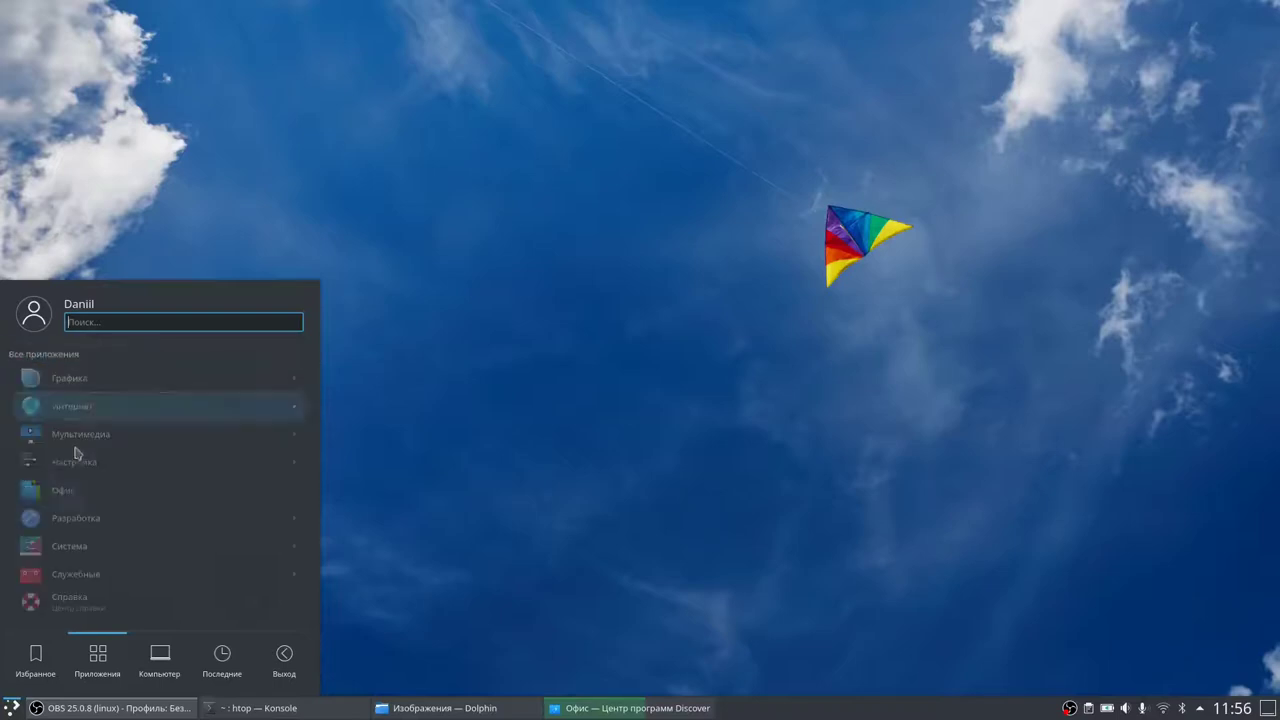
{"action": "left_click", "coordinate": [108, 551]}
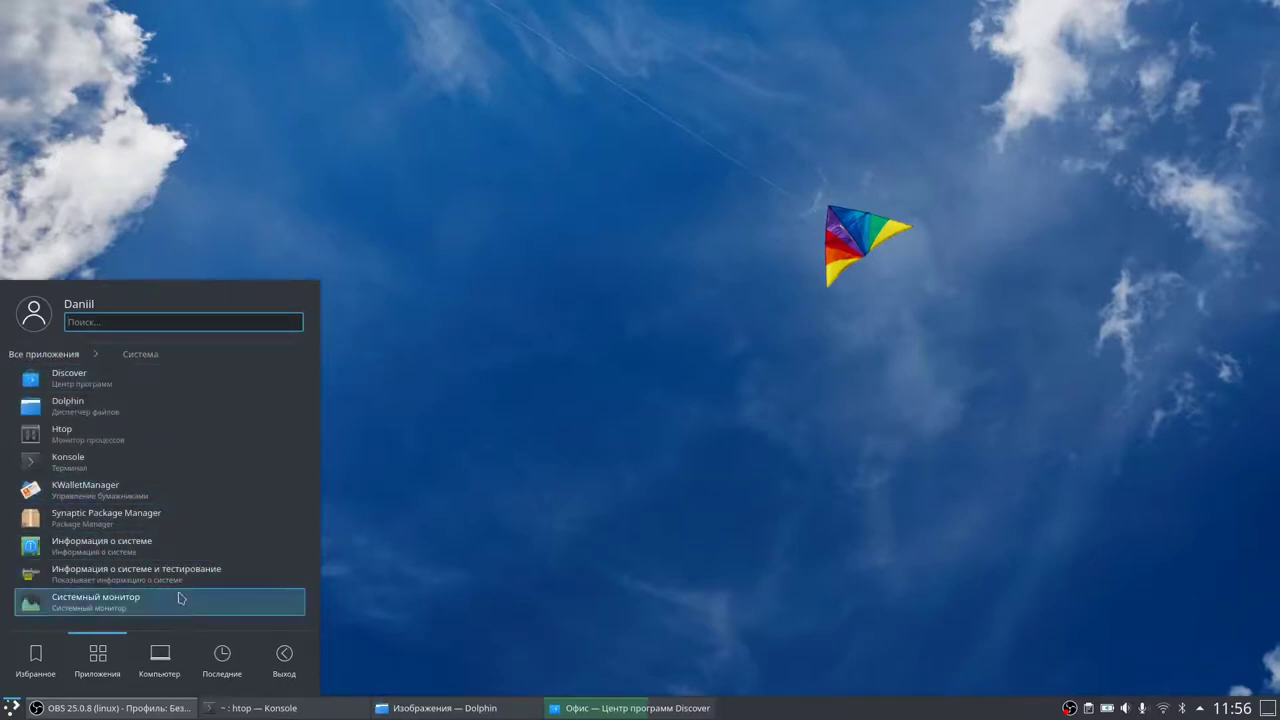
{"action": "left_click", "coordinate": [44, 353]}
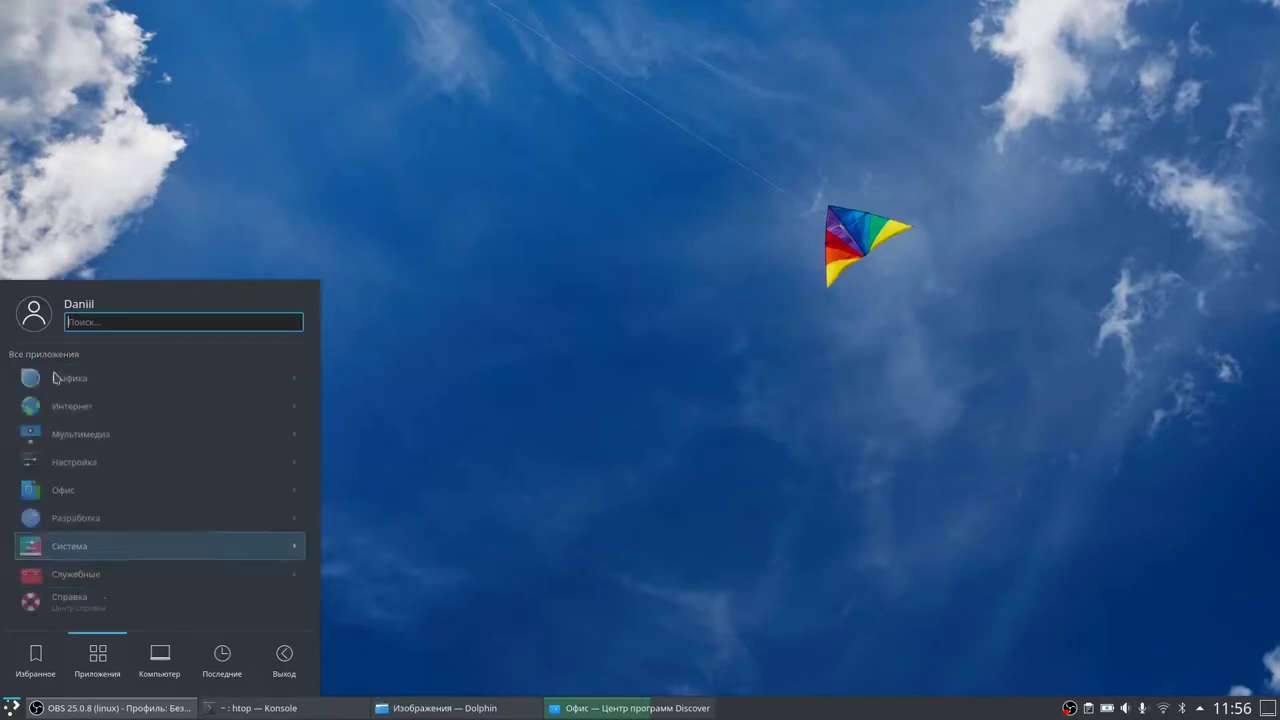
Open the KDE Help Center in a maximized window, look through its start page and close it
{"action": "left_click", "coordinate": [99, 601]}
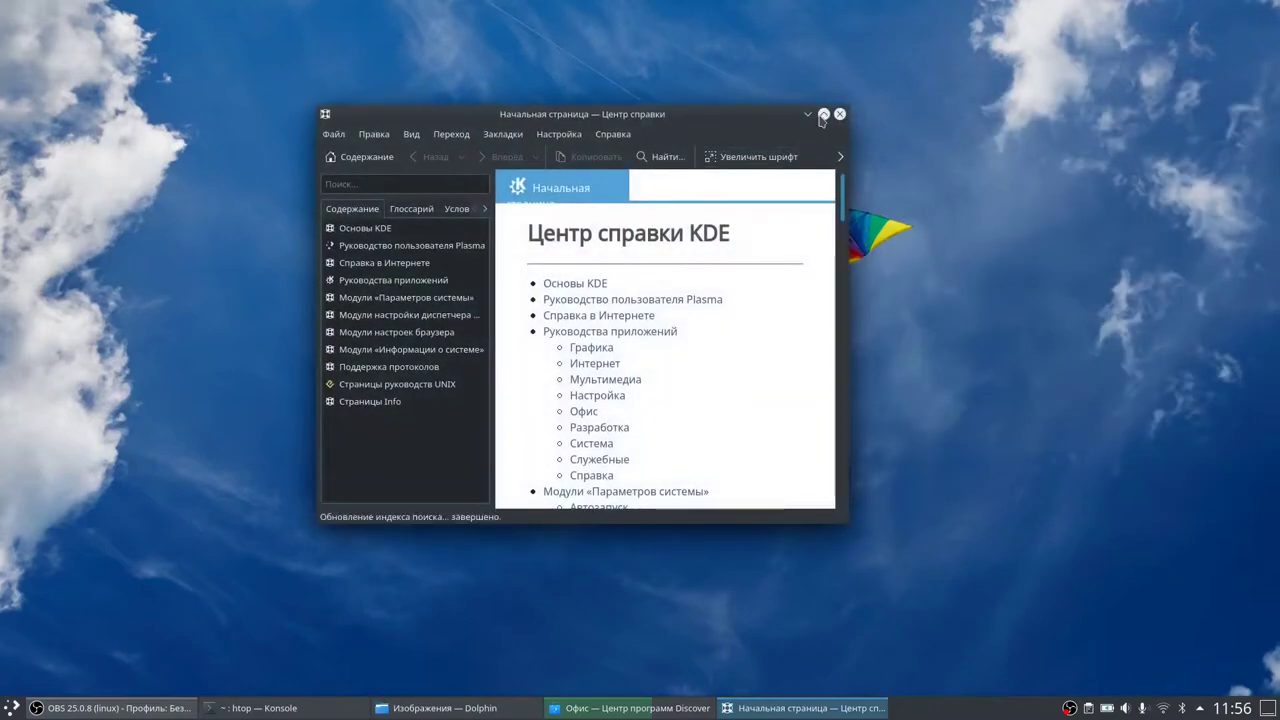
{"action": "left_click", "coordinate": [823, 114]}
{"action": "scroll", "coordinate": [560, 310], "scroll_direction": "down", "scroll_amount": 10}
{"action": "scroll", "coordinate": [512, 313], "scroll_direction": "down", "scroll_amount": 5}
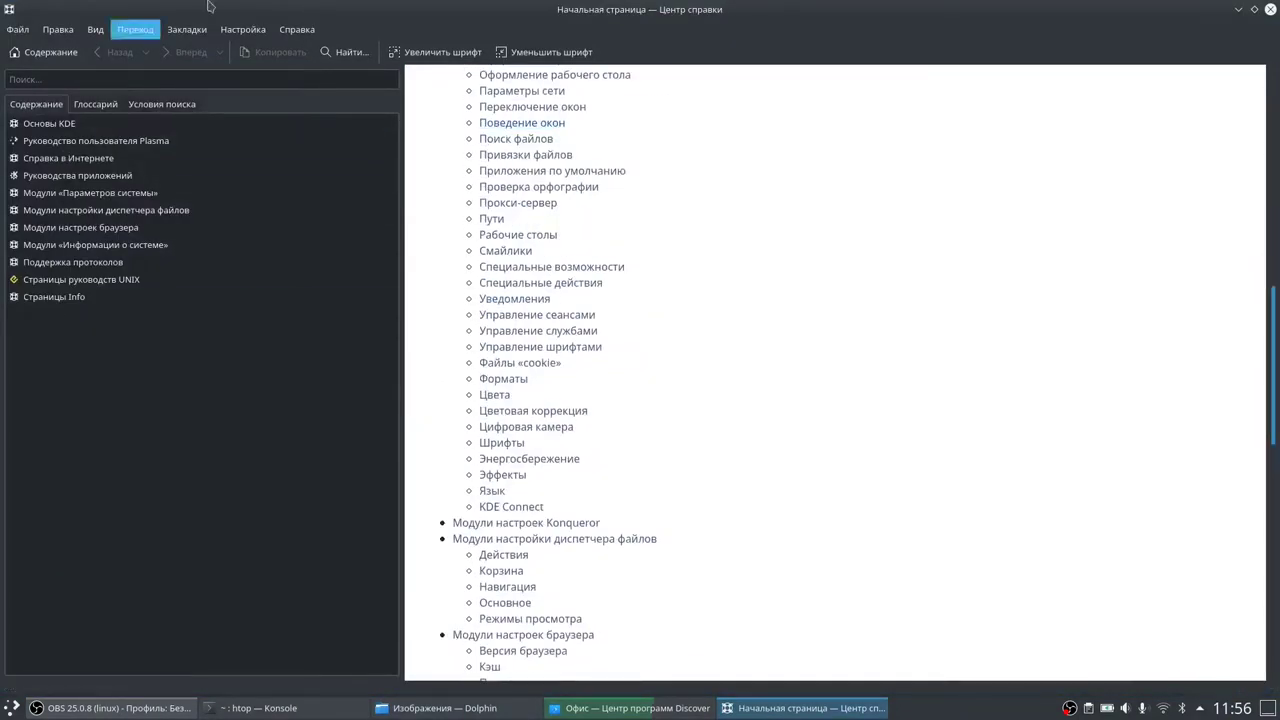
{"action": "left_click", "coordinate": [1269, 10]}
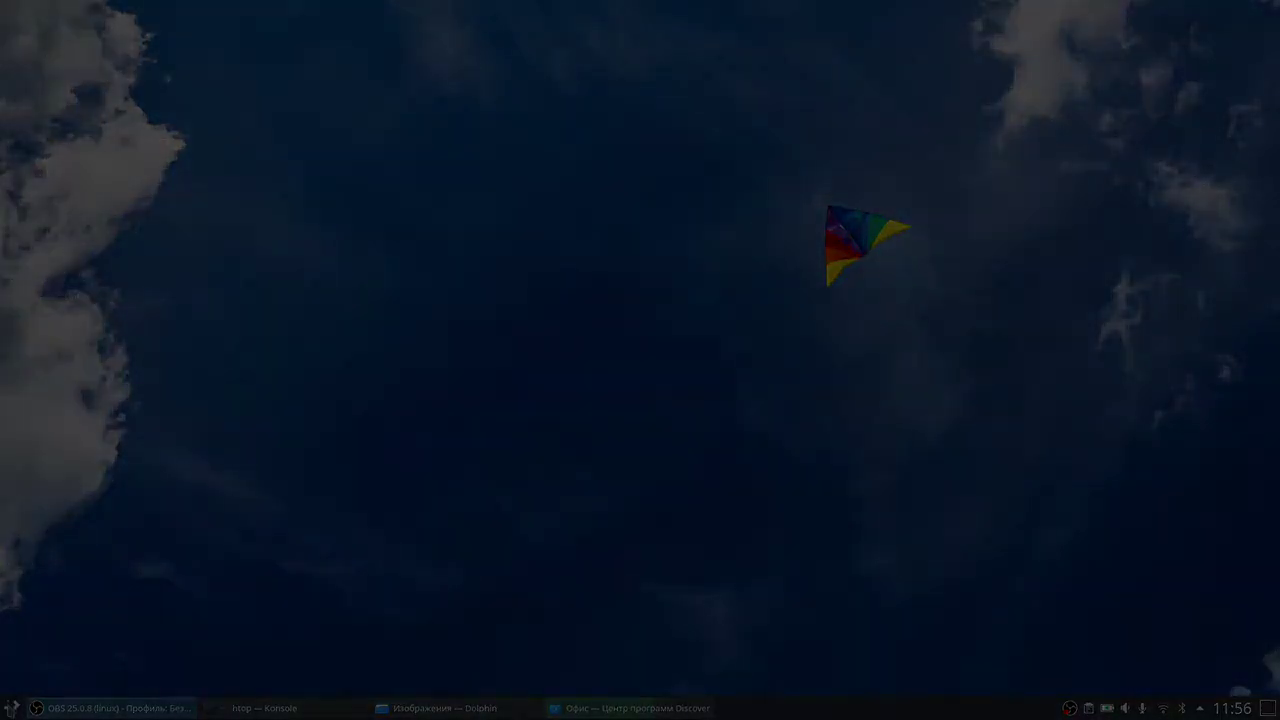